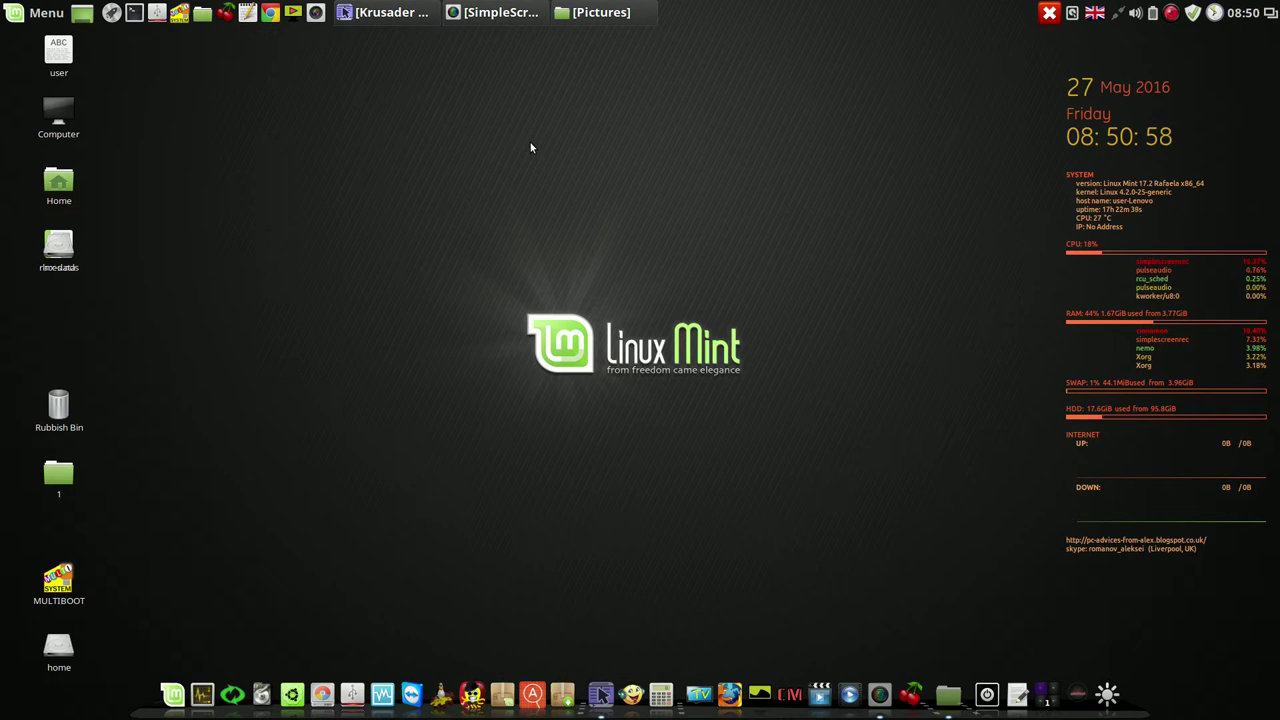
Launch SMPlayer and set its screenshots directory to /home/user/Pictures/SMPlayer in Preferences
{"action": "left_click", "coordinate": [818, 690]}
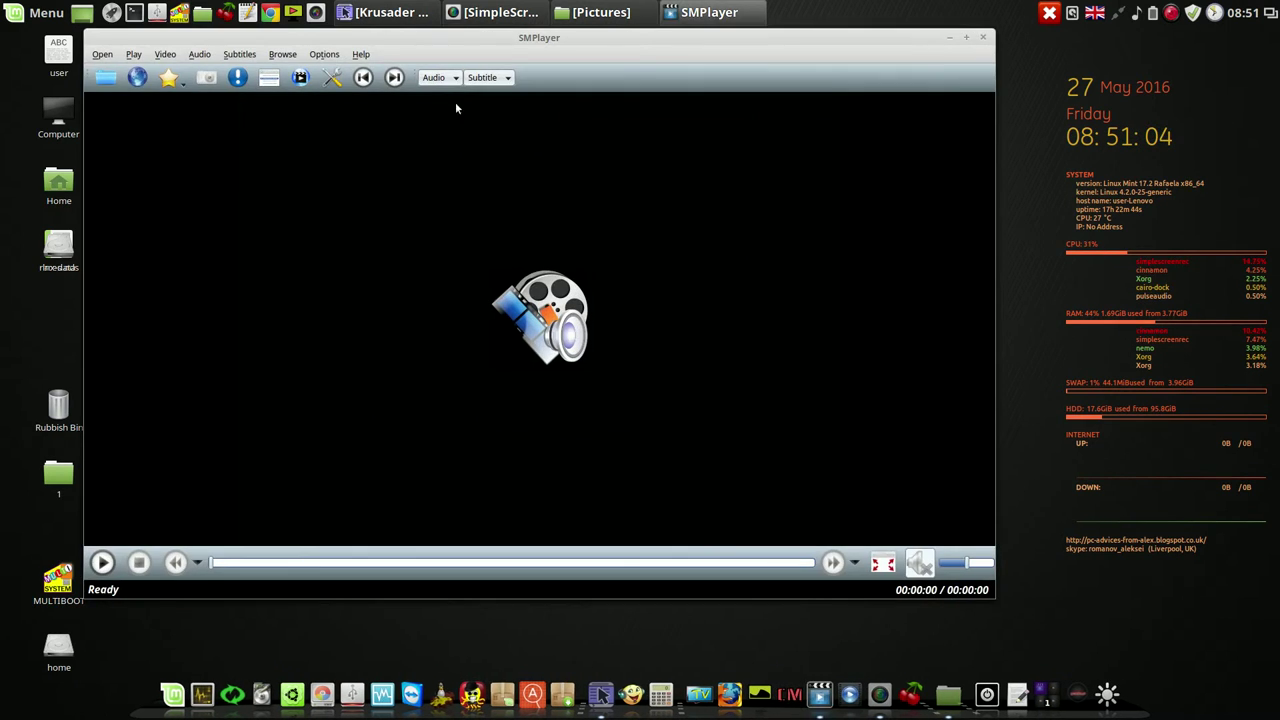
{"action": "left_click", "coordinate": [333, 57]}
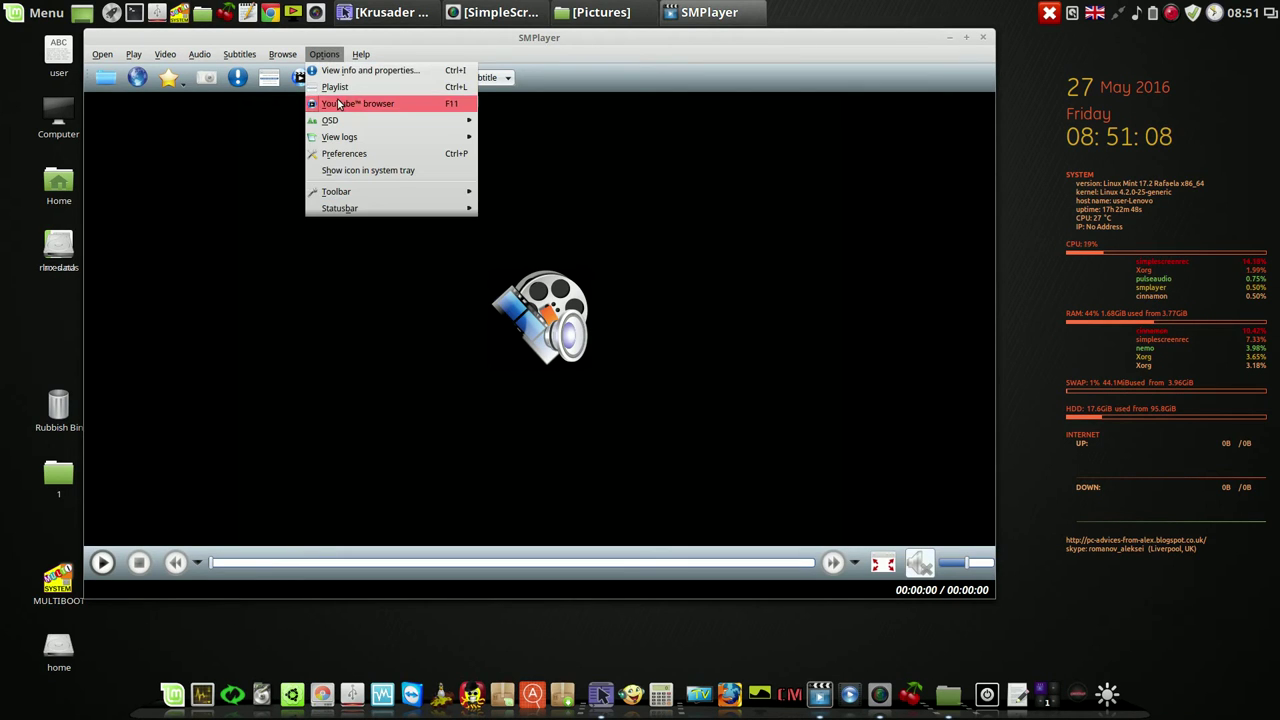
{"action": "left_click", "coordinate": [338, 154]}
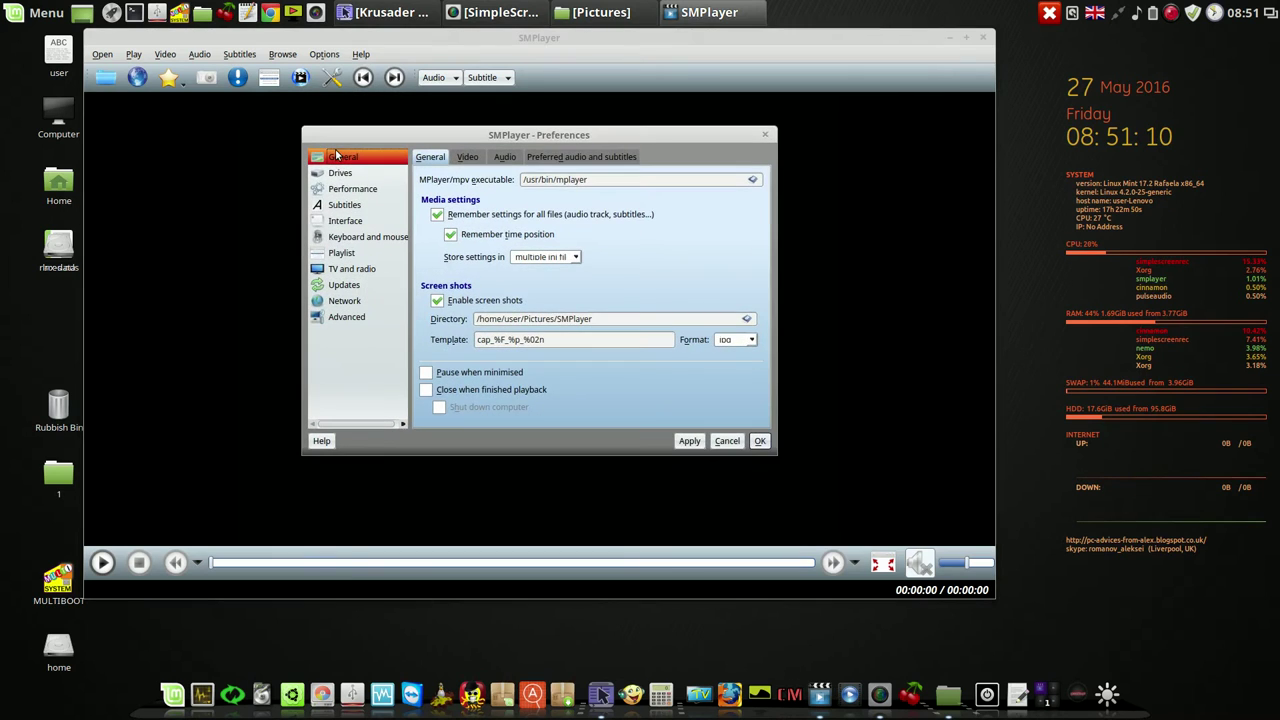
{"action": "left_click", "coordinate": [747, 320]}
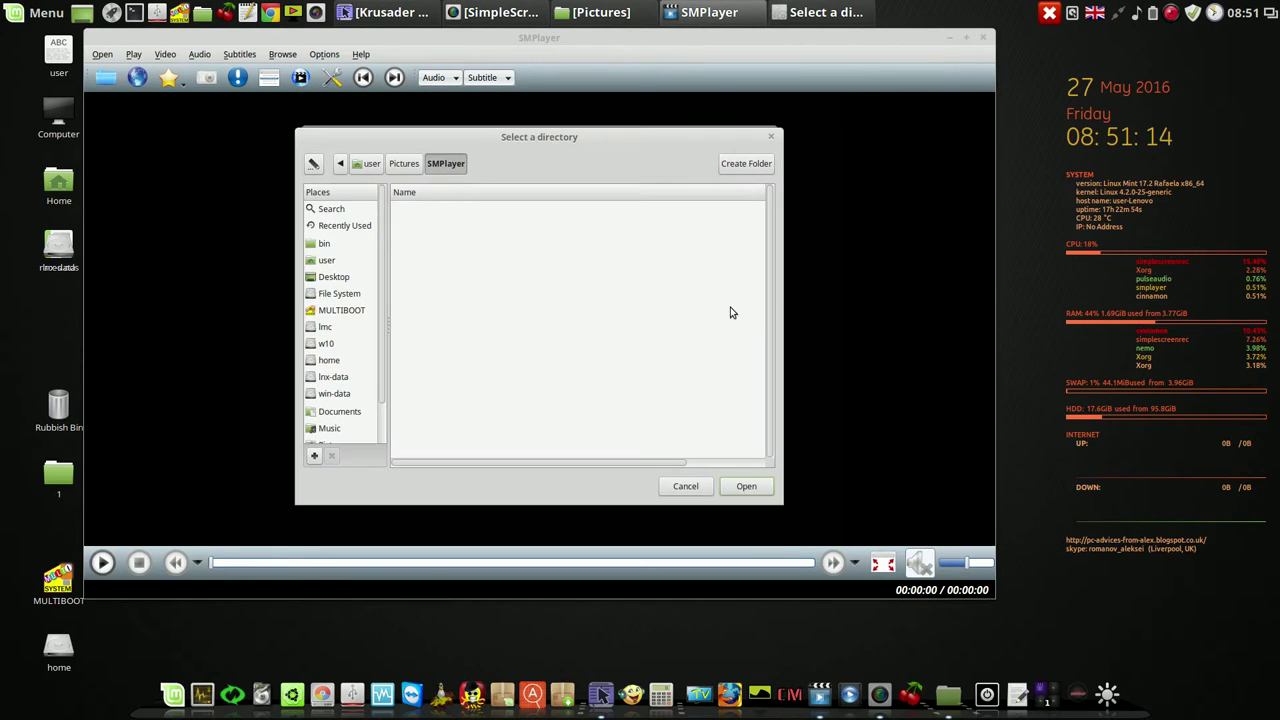
{"action": "left_click", "coordinate": [404, 164]}
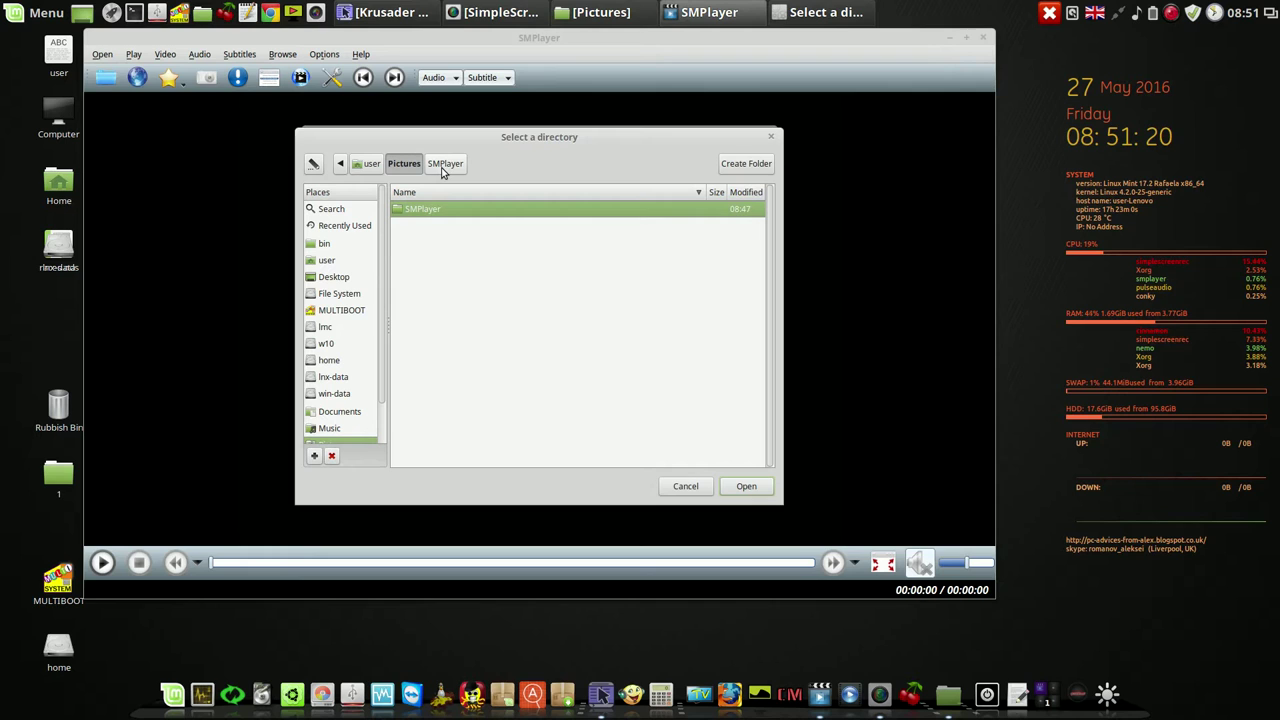
{"action": "left_click", "coordinate": [744, 485]}
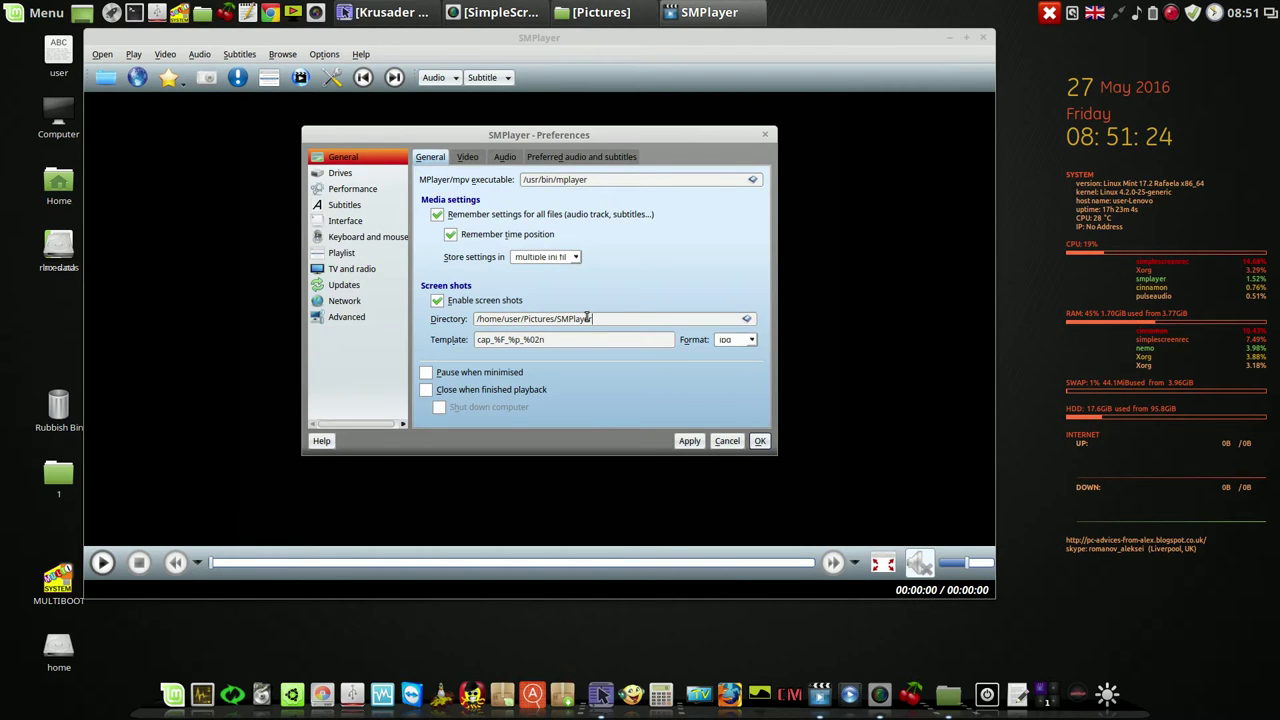
{"action": "mouse_move", "coordinate": [598, 318]}
Confirm the preferences and play John Carter 48fps.mkv from the recent files
{"action": "left_click", "coordinate": [761, 441]}
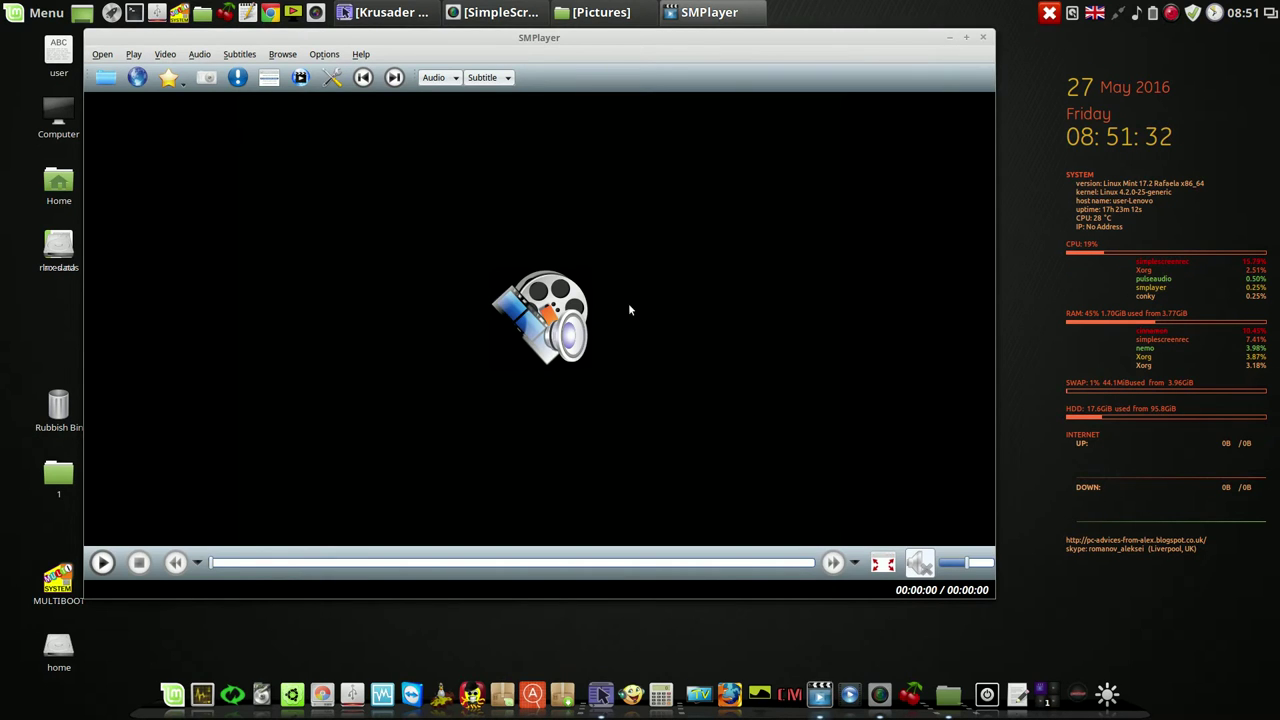
{"action": "left_click", "coordinate": [101, 58]}
{"action": "mouse_move", "coordinate": [135, 88]}
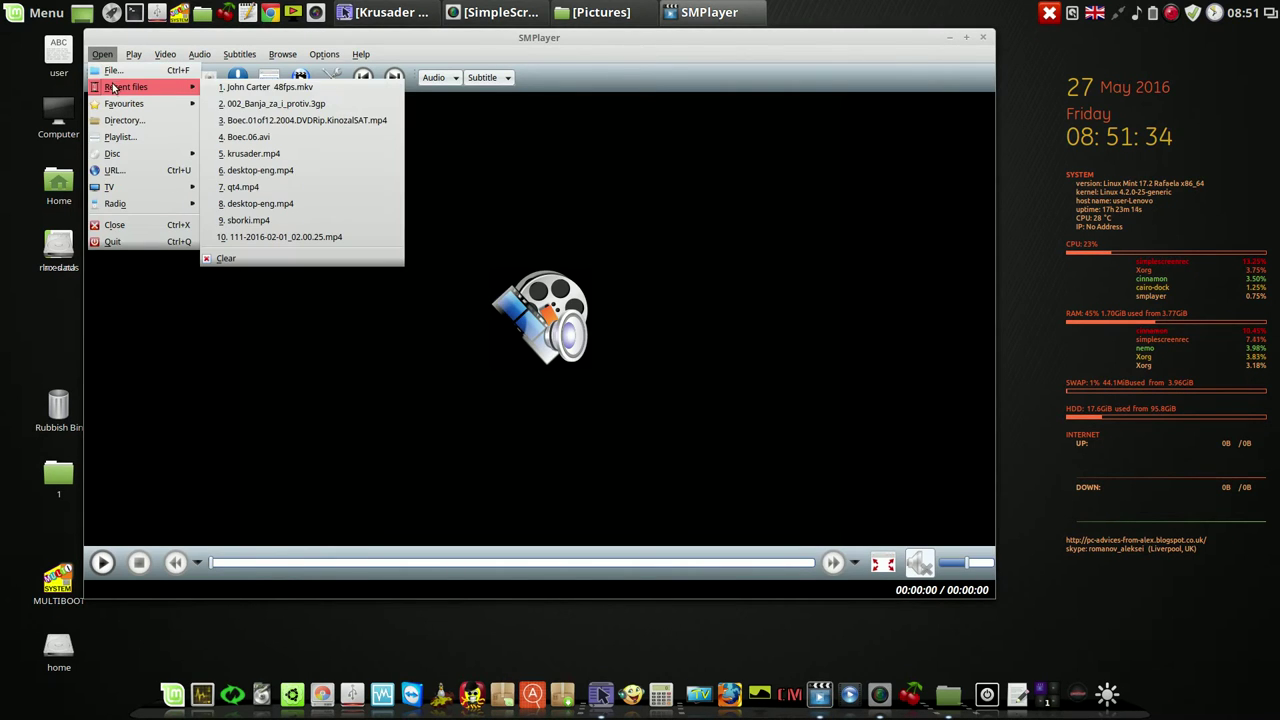
{"action": "left_click", "coordinate": [309, 88]}
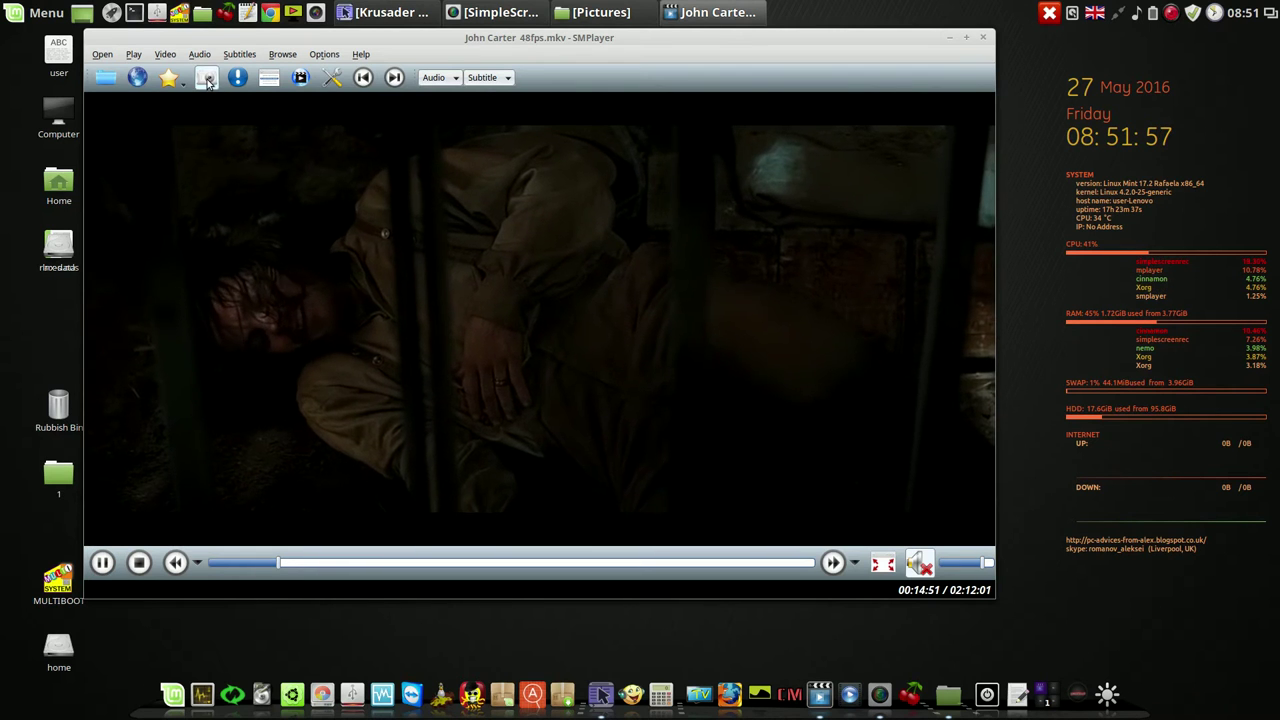
Save screenshots at the start, 00:29:52, 00:52:03, 01:16 and 01:33:52, then pause
{"action": "key", "text": "s"}
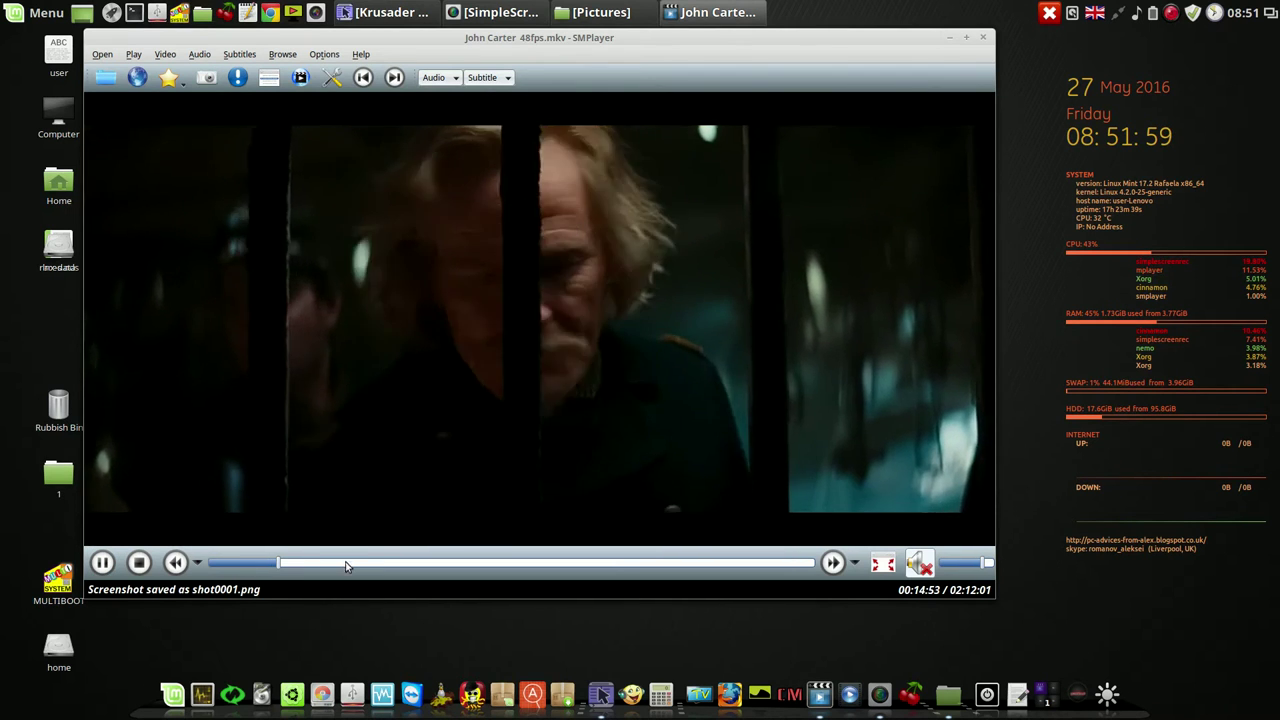
{"action": "left_click", "coordinate": [345, 562]}
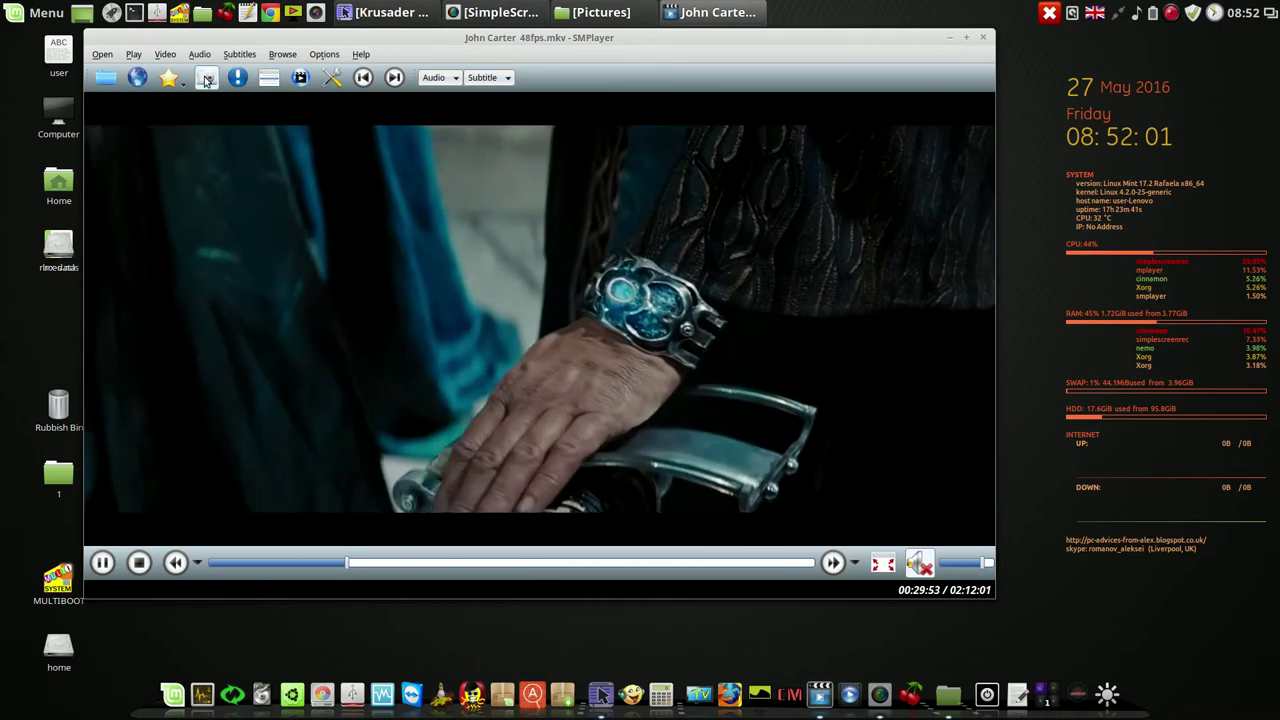
{"action": "key", "text": "s"}
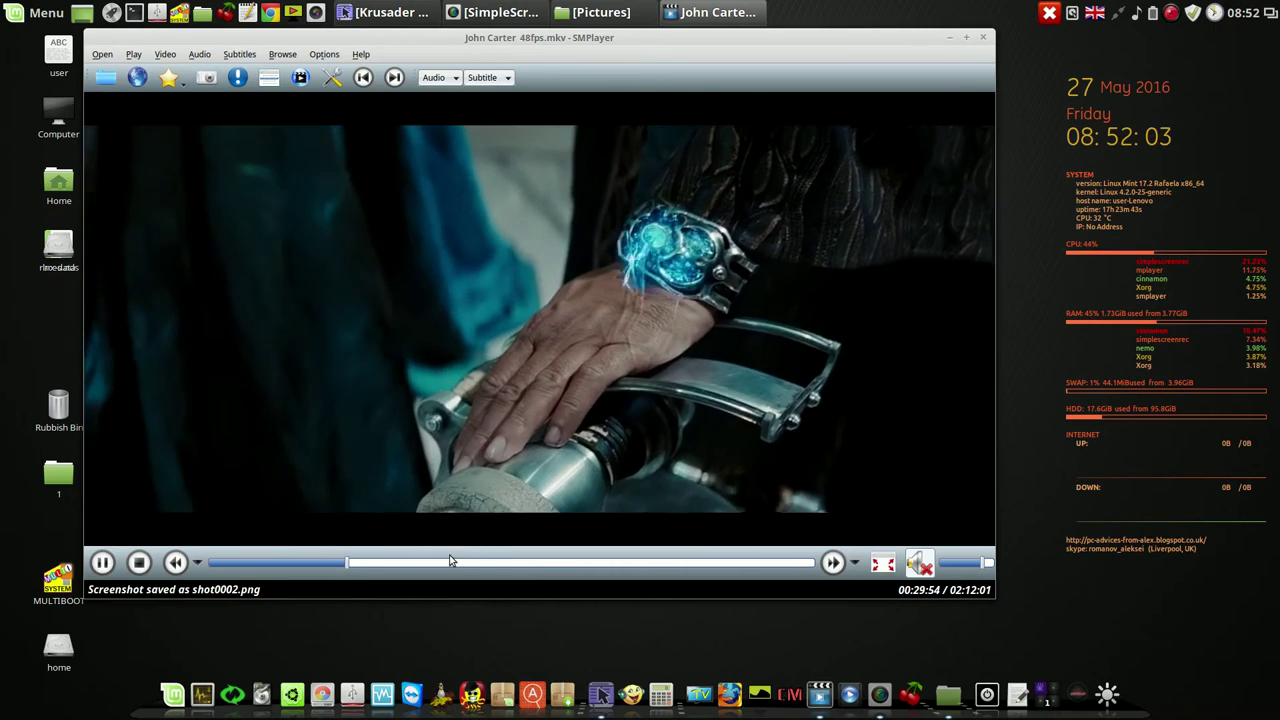
{"action": "left_click", "coordinate": [447, 562]}
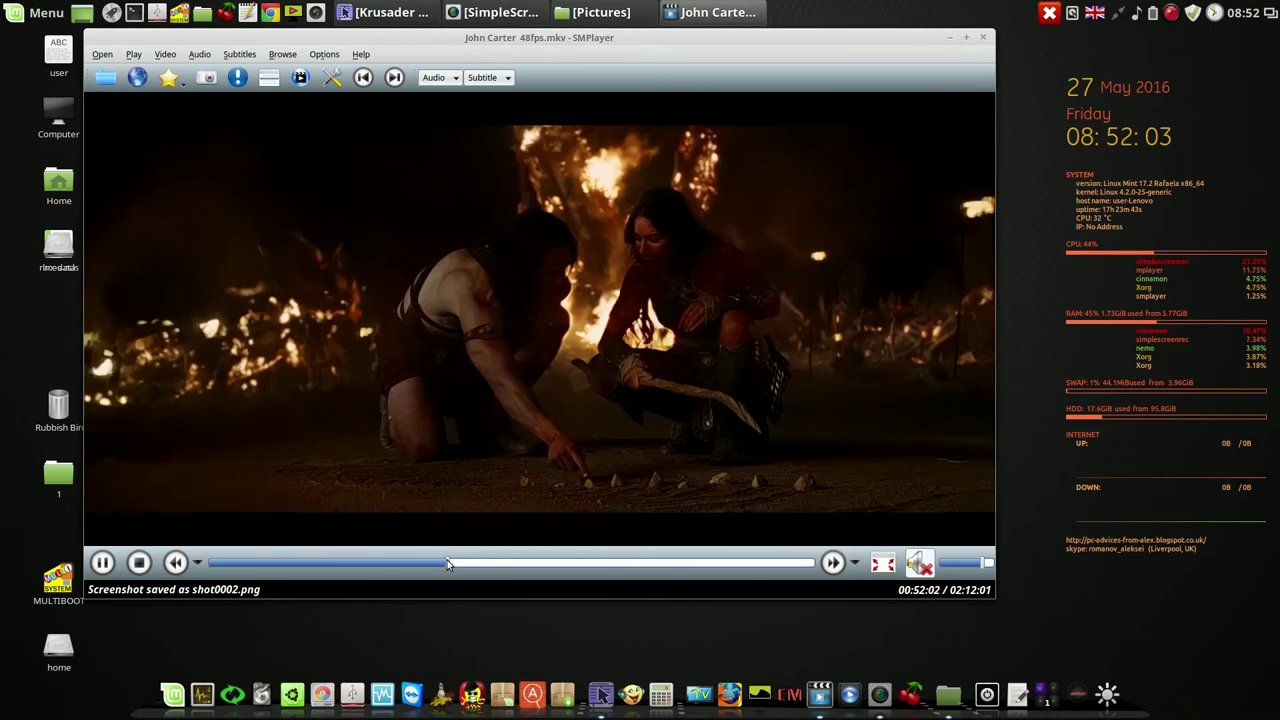
{"action": "left_click", "coordinate": [208, 85]}
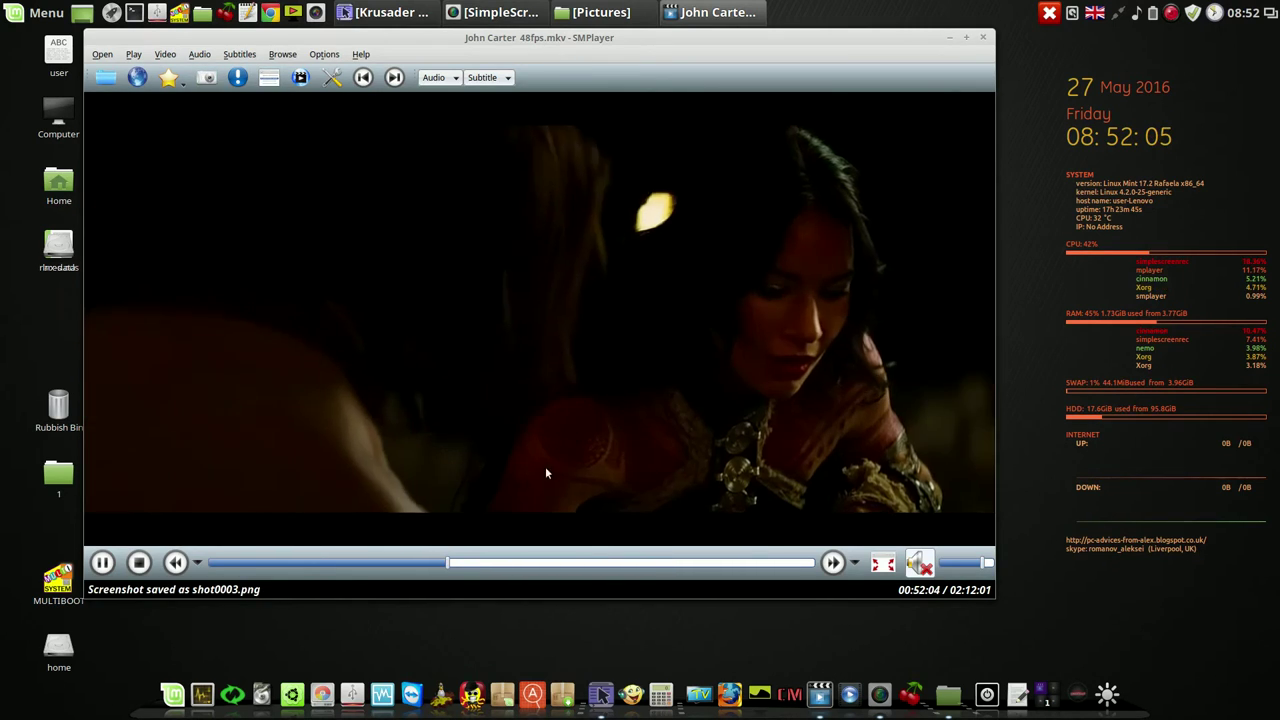
{"action": "left_click", "coordinate": [558, 563]}
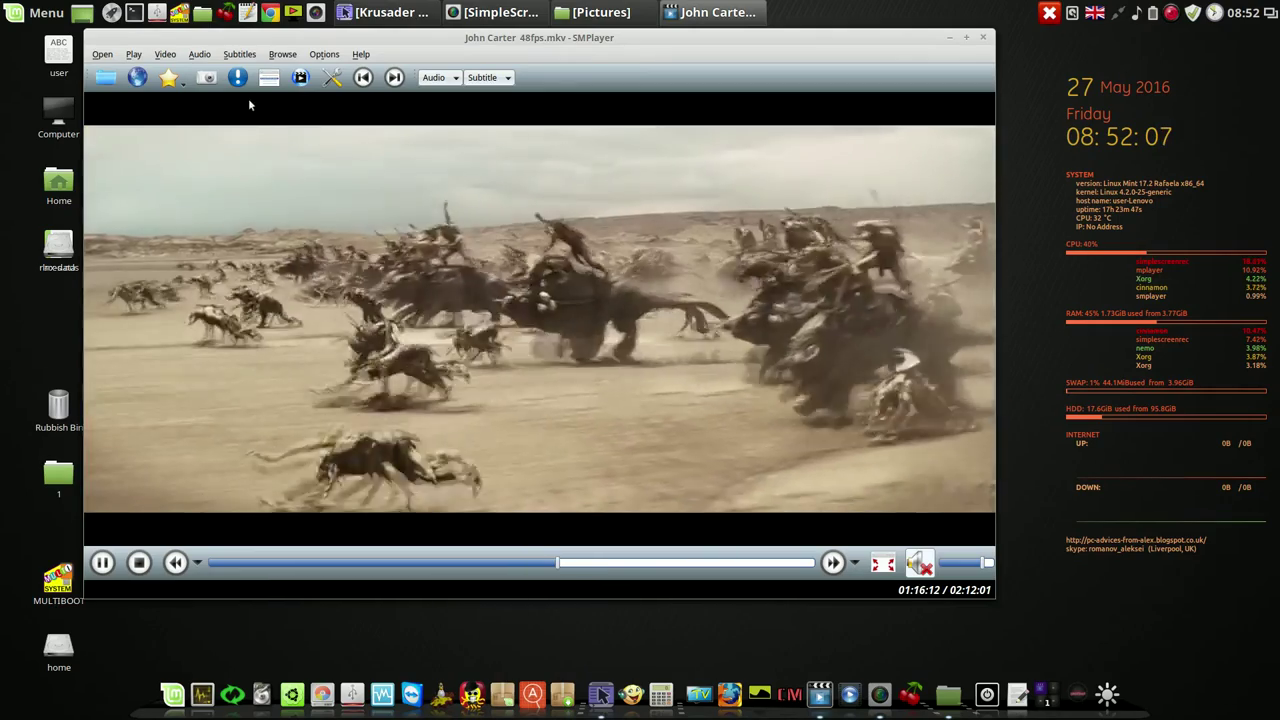
{"action": "left_click", "coordinate": [210, 80]}
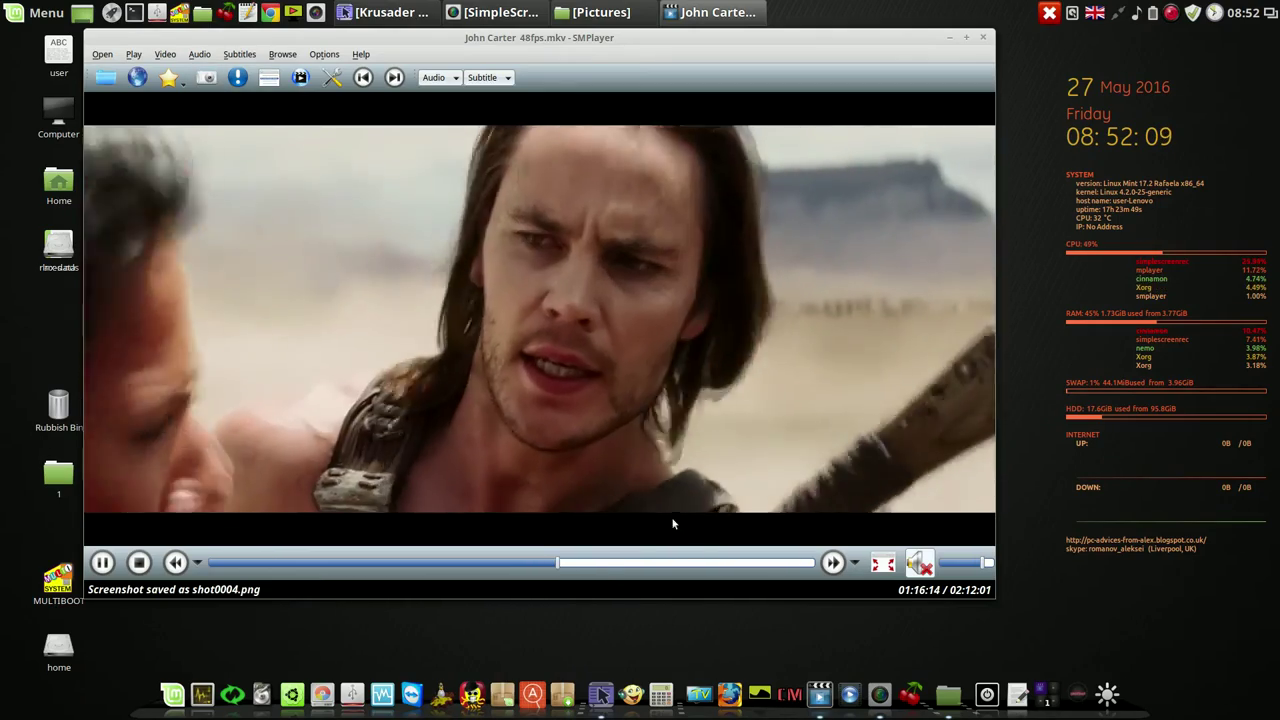
{"action": "left_click", "coordinate": [638, 563]}
{"action": "key", "text": "s"}
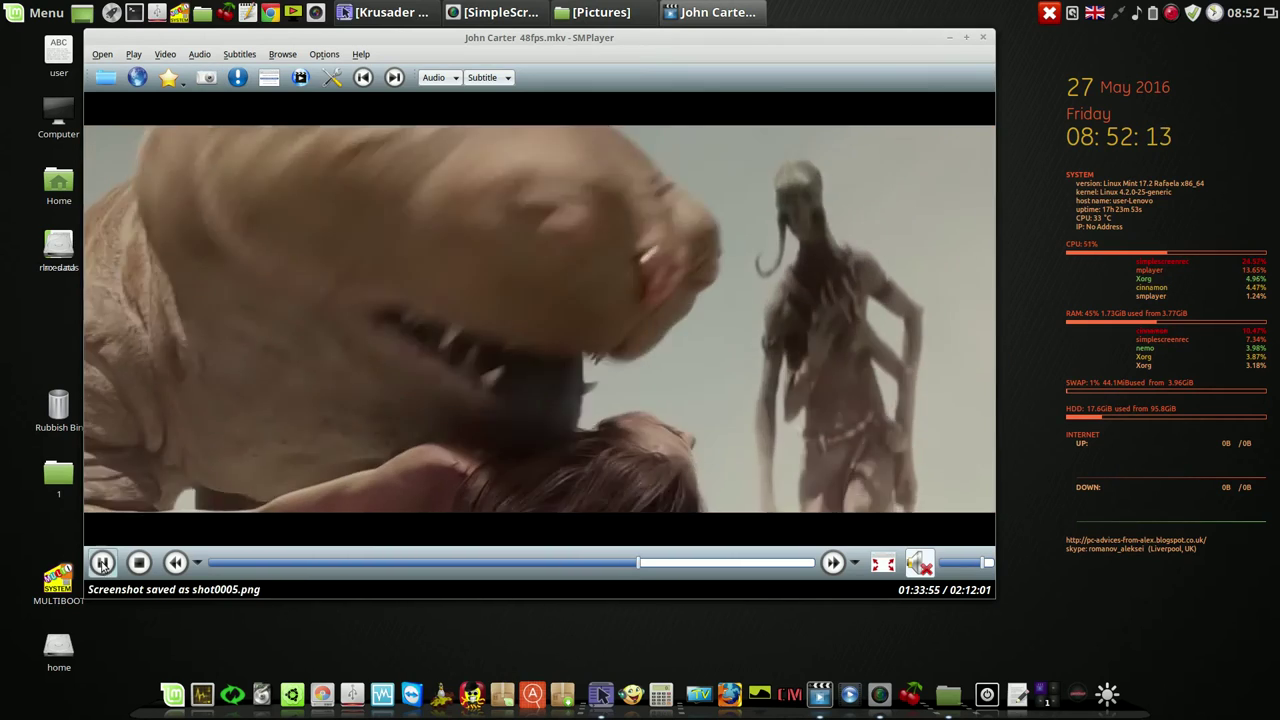
{"action": "key", "text": "space"}
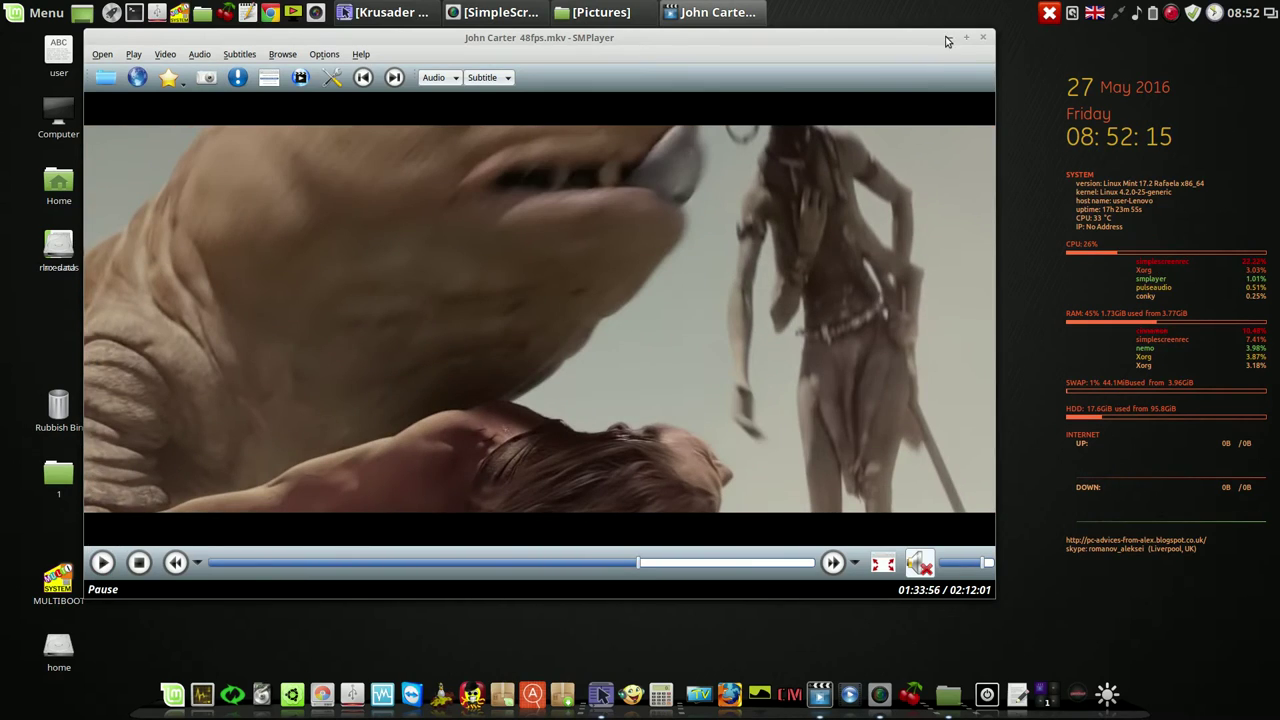
Minimize SMPlayer and open Pictures/SMPlayer in the file manager, moving the window left
{"action": "left_click", "coordinate": [948, 38]}
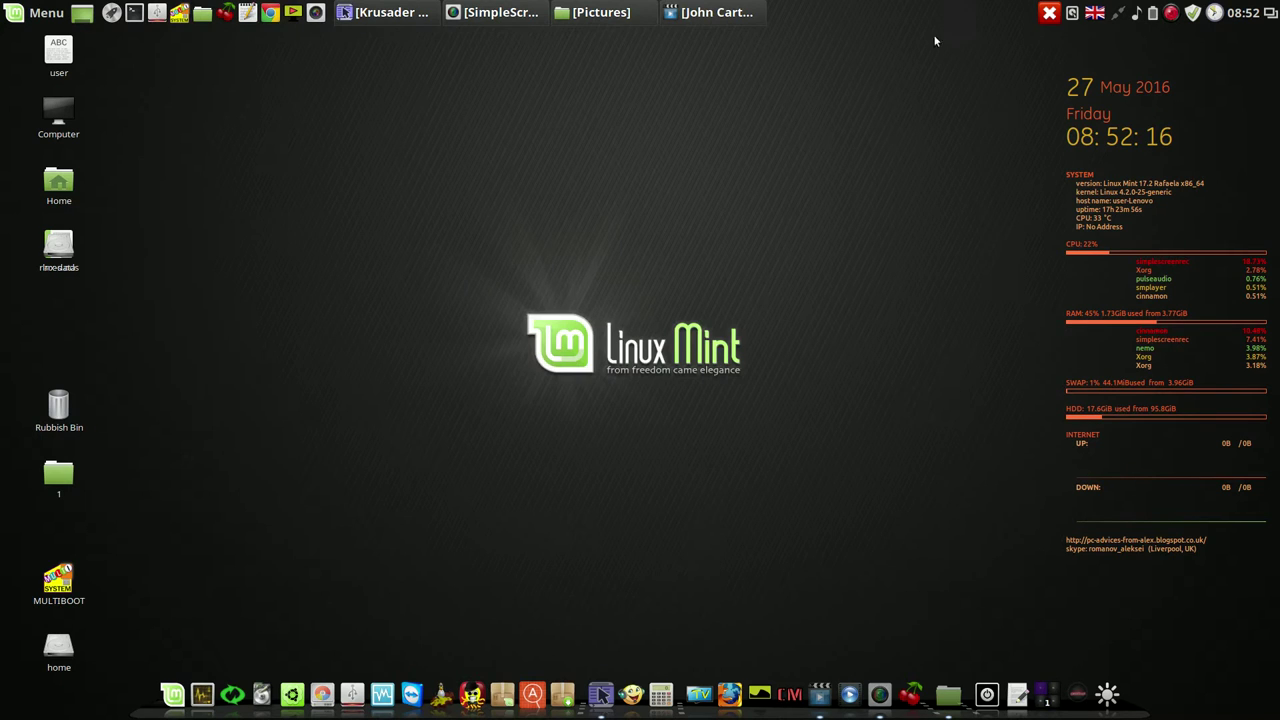
{"action": "left_click", "coordinate": [625, 15]}
{"action": "double_click", "coordinate": [647, 156]}
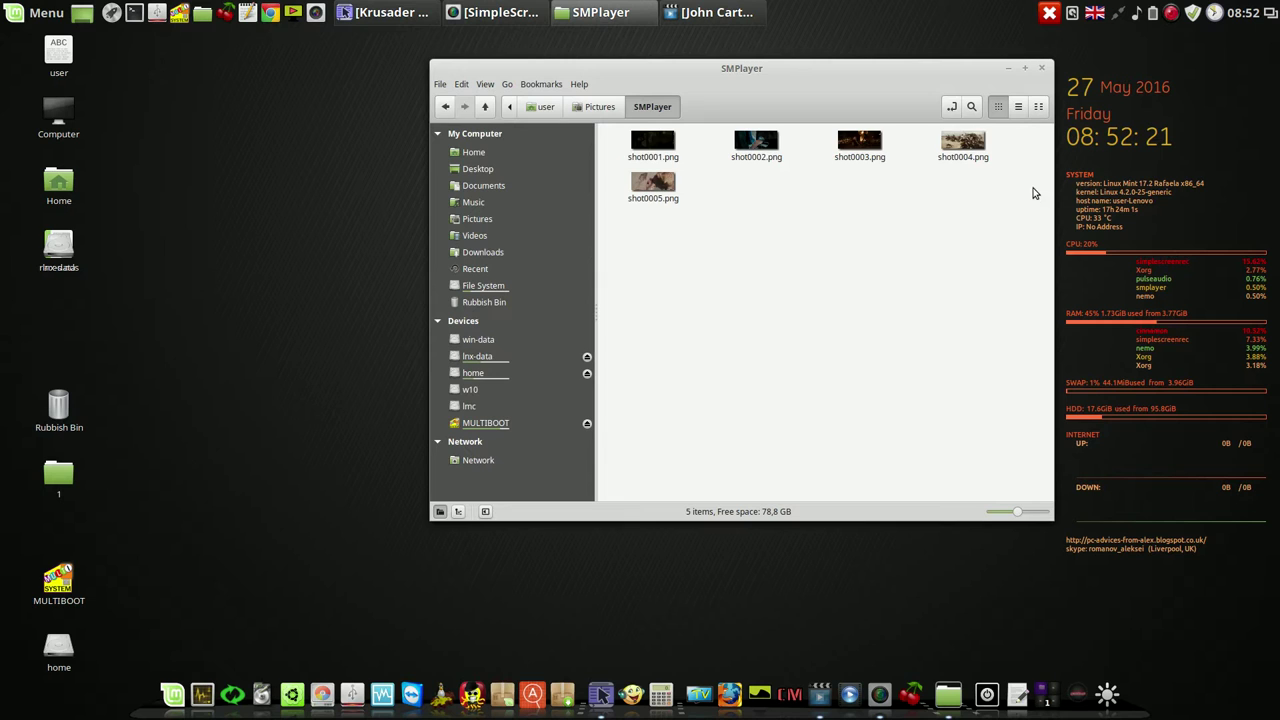
{"action": "left_click_drag", "start_coordinate": [906, 67], "coordinate": [694, 69]}
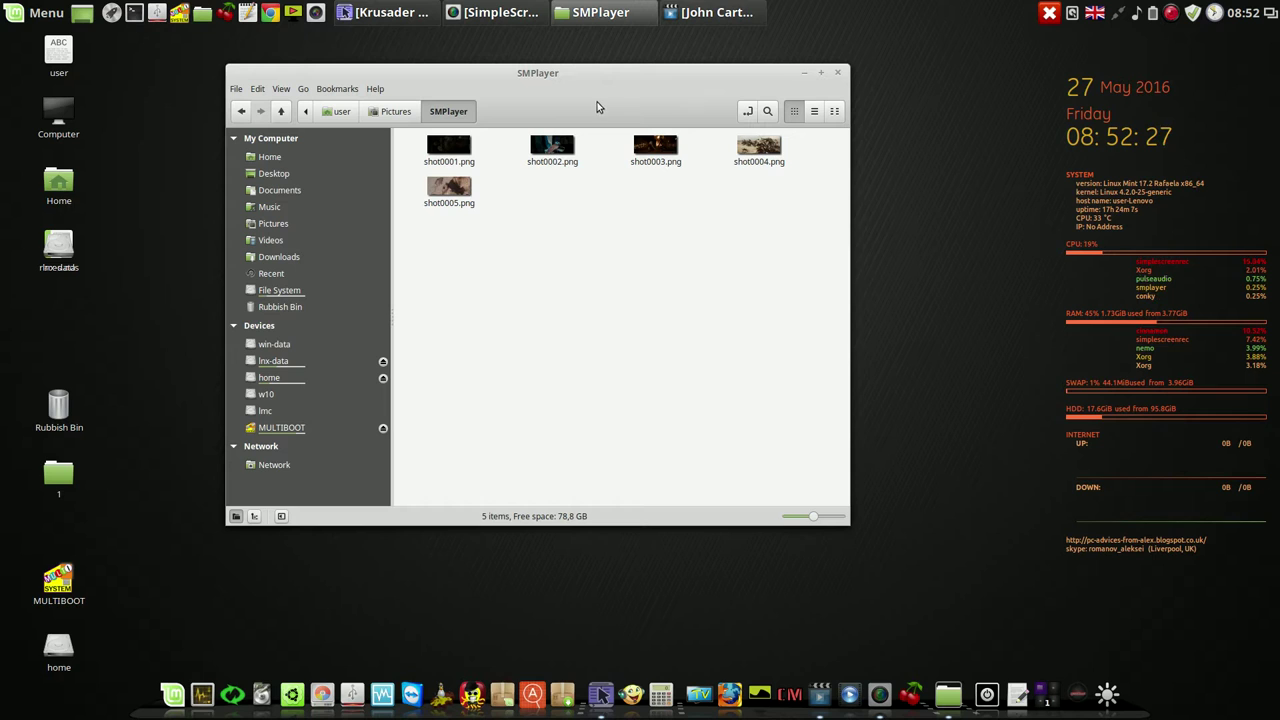
View shot0001.png through shot0005.png in the image viewer, then close it and the folder window
{"action": "double_click", "coordinate": [461, 147]}
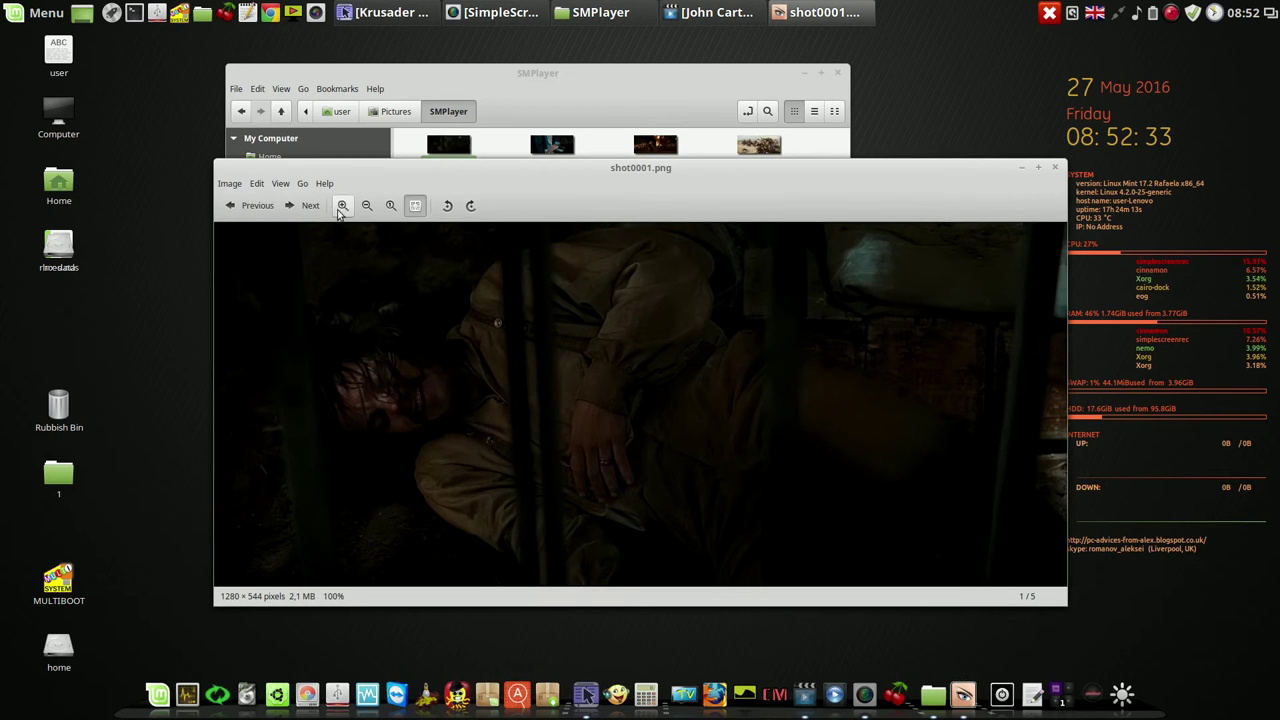
{"action": "left_click", "coordinate": [310, 206]}
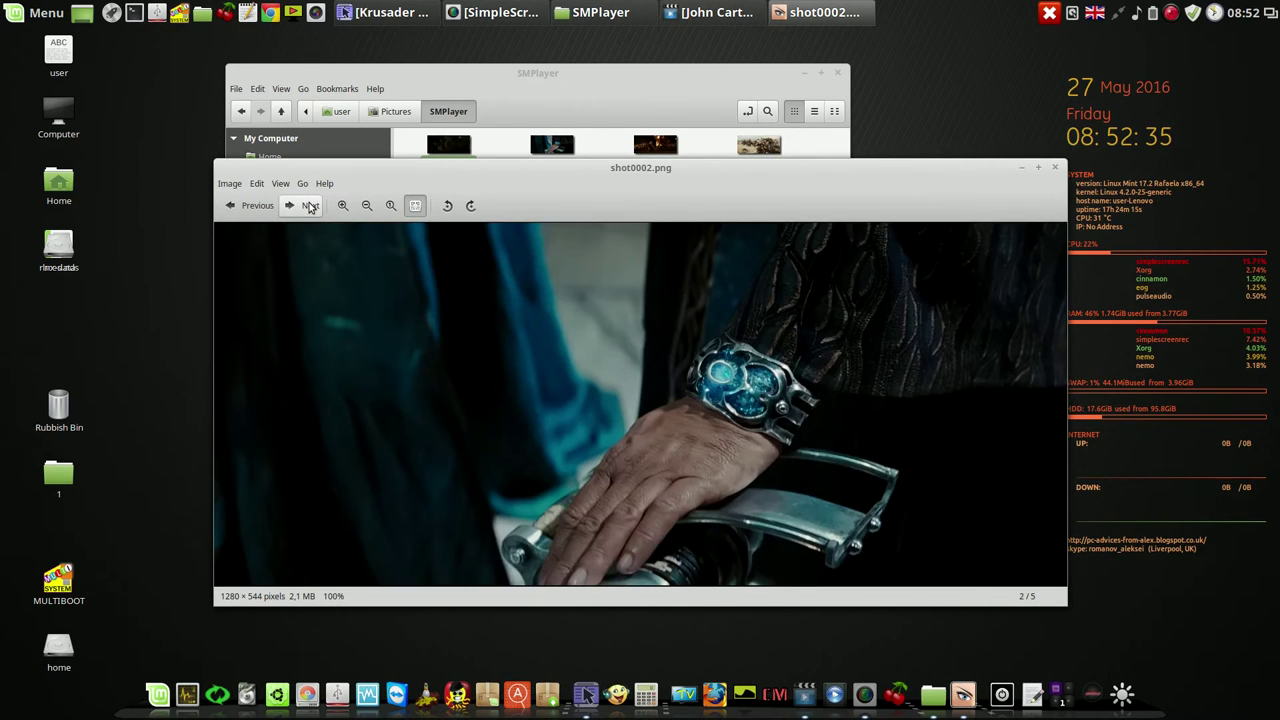
{"action": "left_click", "coordinate": [310, 206]}
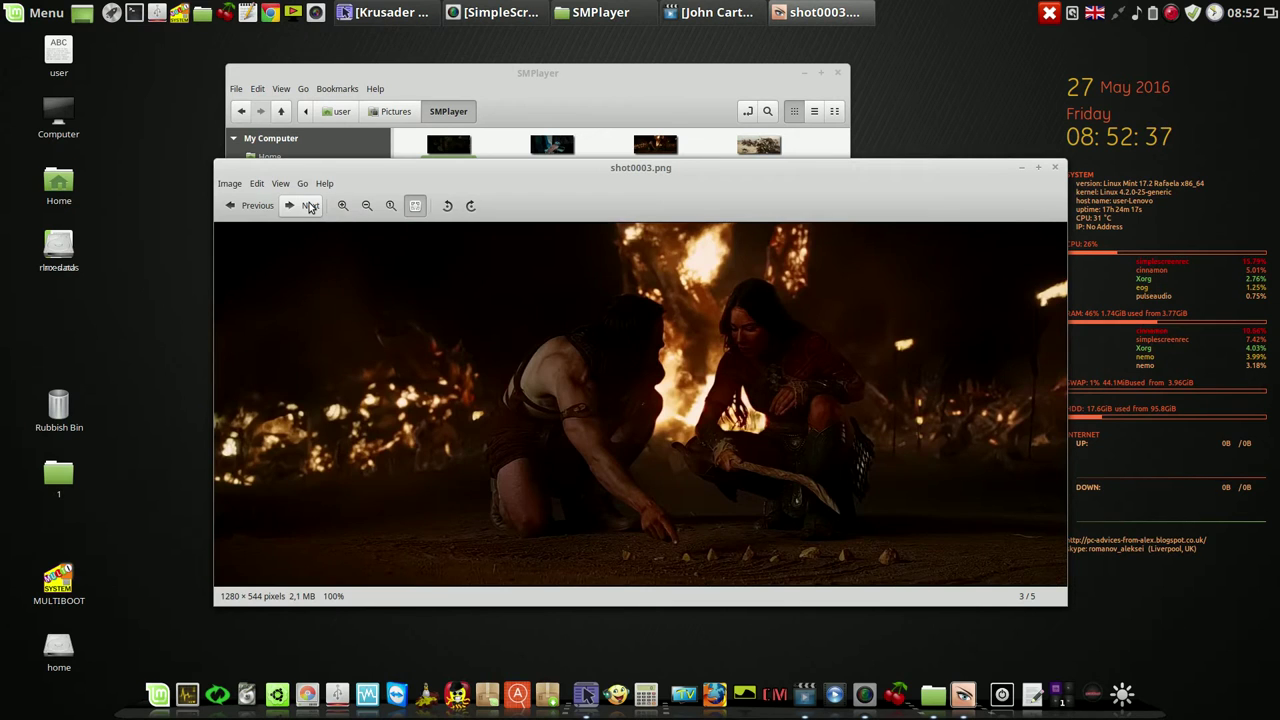
{"action": "left_click", "coordinate": [310, 206]}
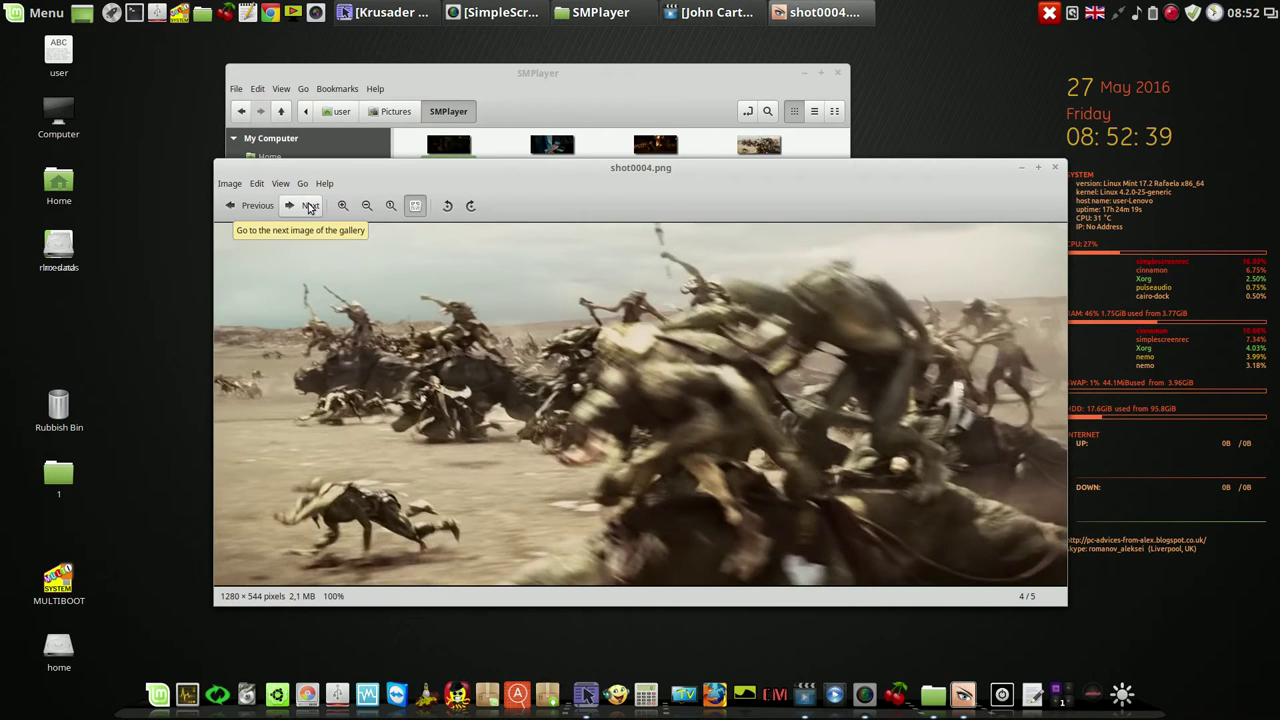
{"action": "left_click", "coordinate": [310, 206]}
{"action": "left_click", "coordinate": [310, 206]}
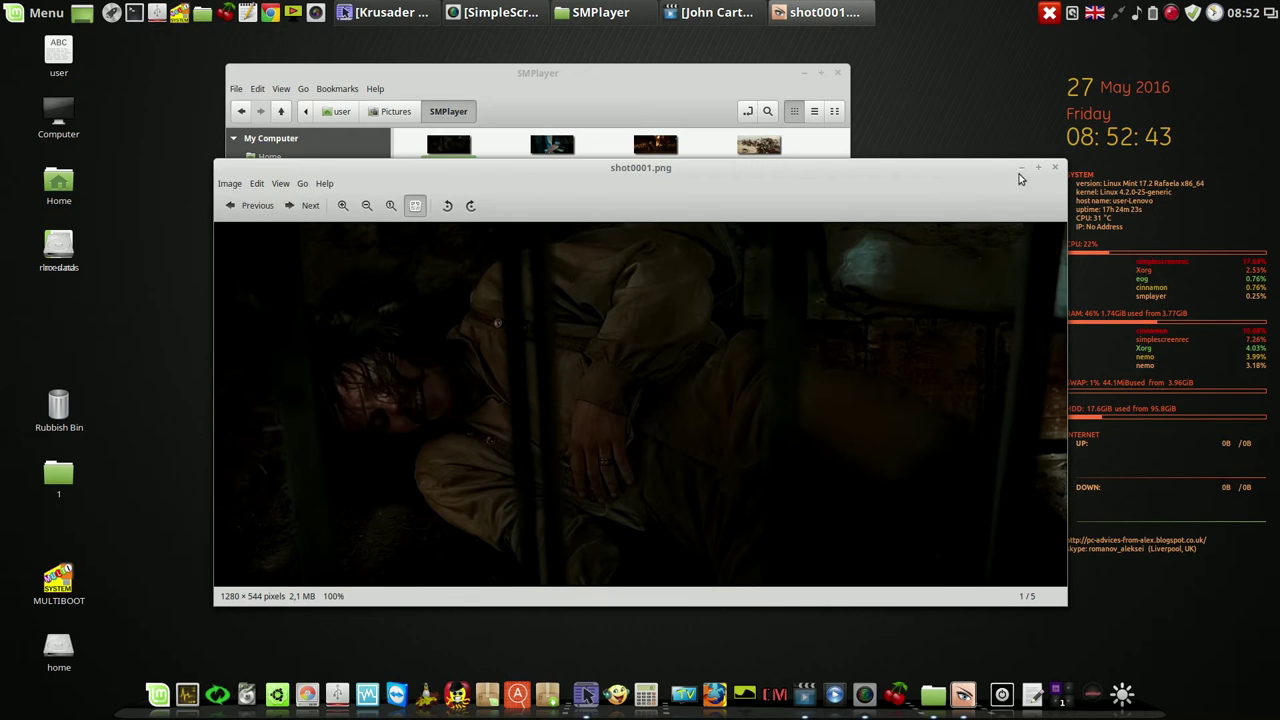
{"action": "left_click", "coordinate": [1055, 169]}
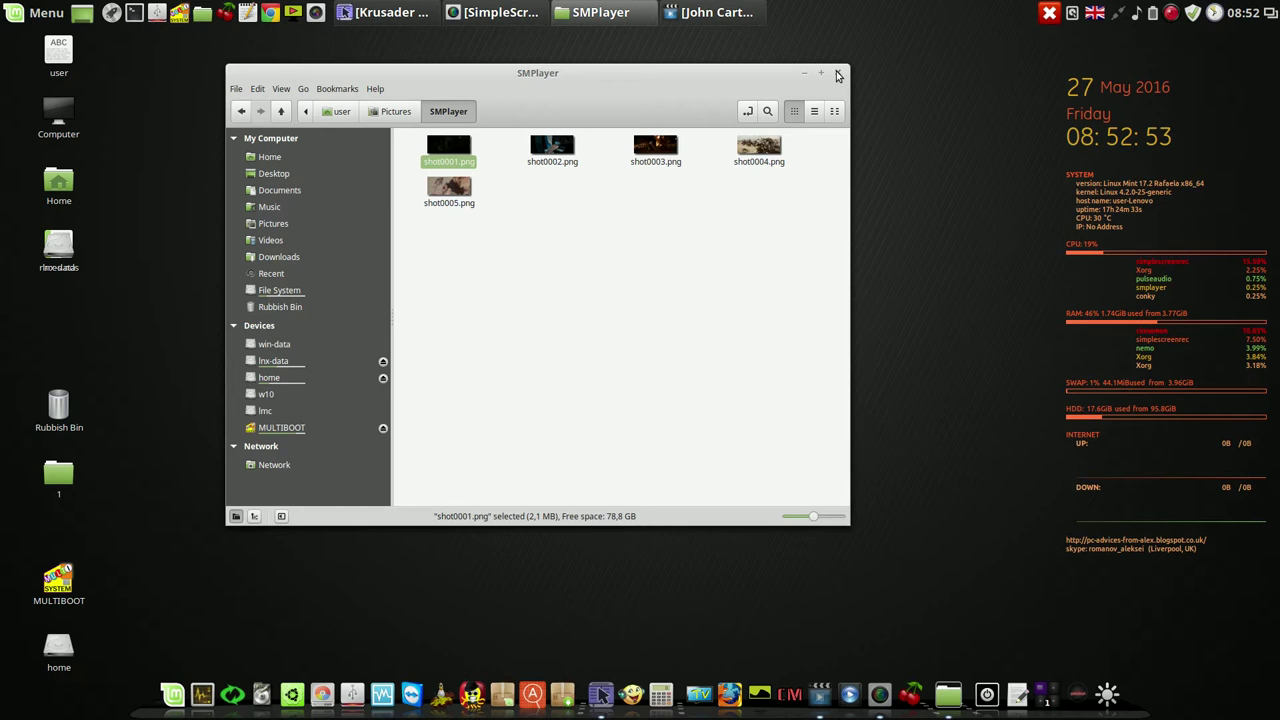
{"action": "left_click", "coordinate": [838, 75]}
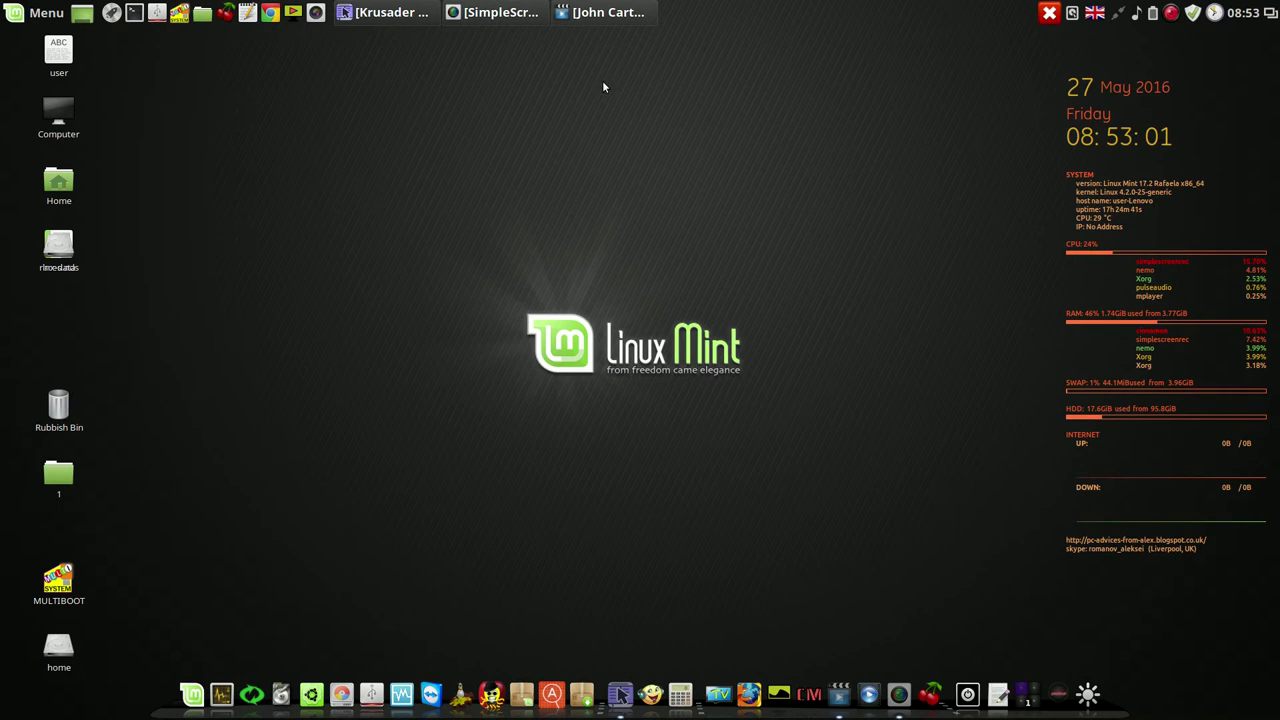
Open Change Desktop Background and add the Pictures/SMPlayer folder as a wallpaper collection
{"action": "left_click", "coordinate": [1172, 14]}
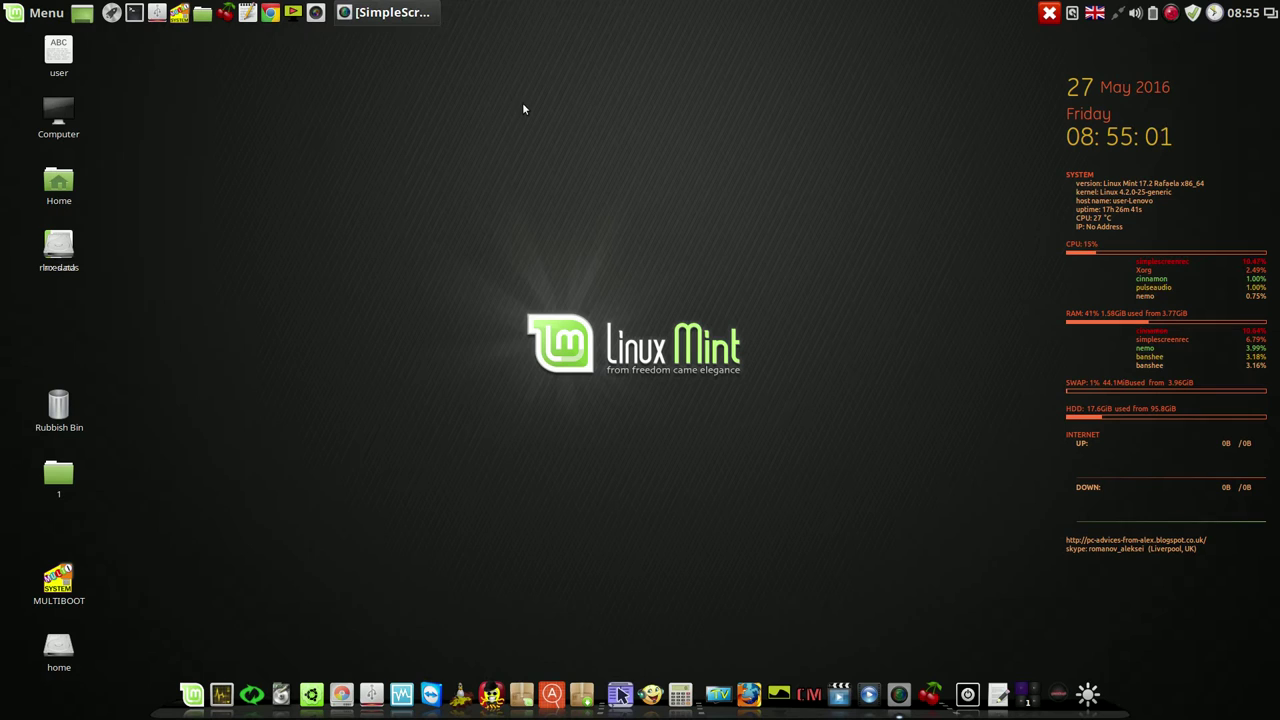
{"action": "right_click", "coordinate": [488, 98]}
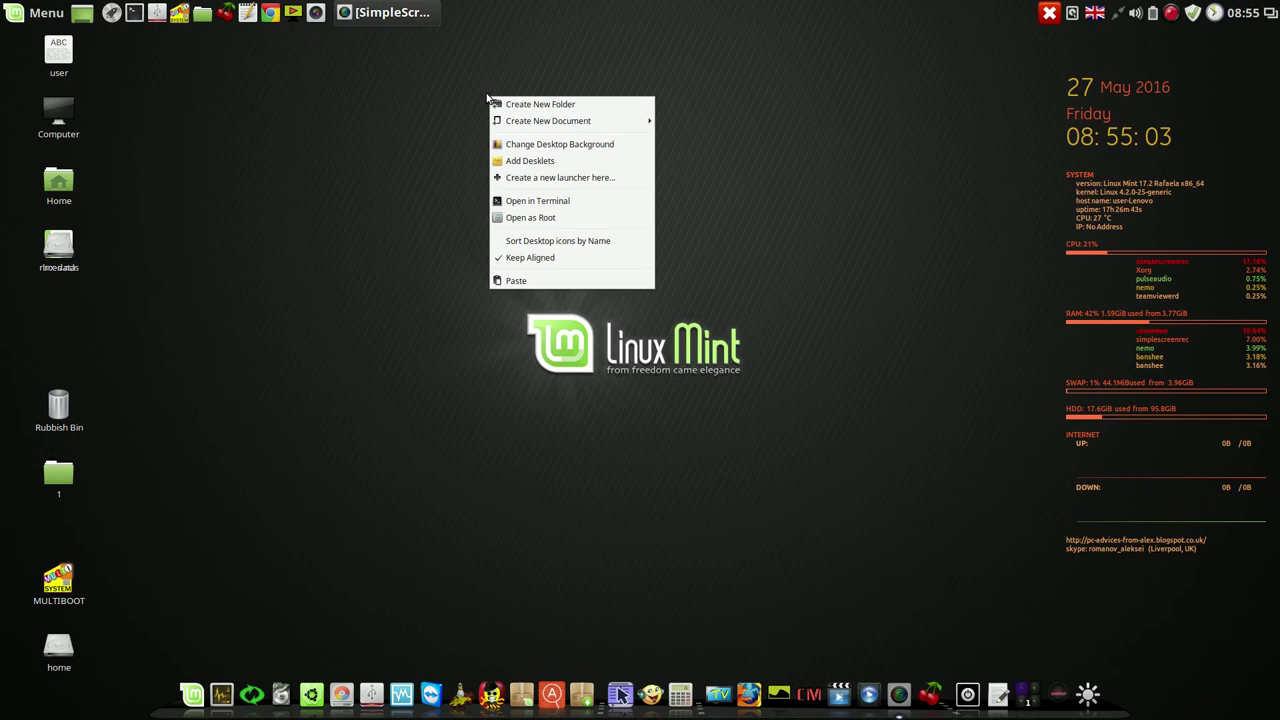
{"action": "left_click", "coordinate": [562, 144]}
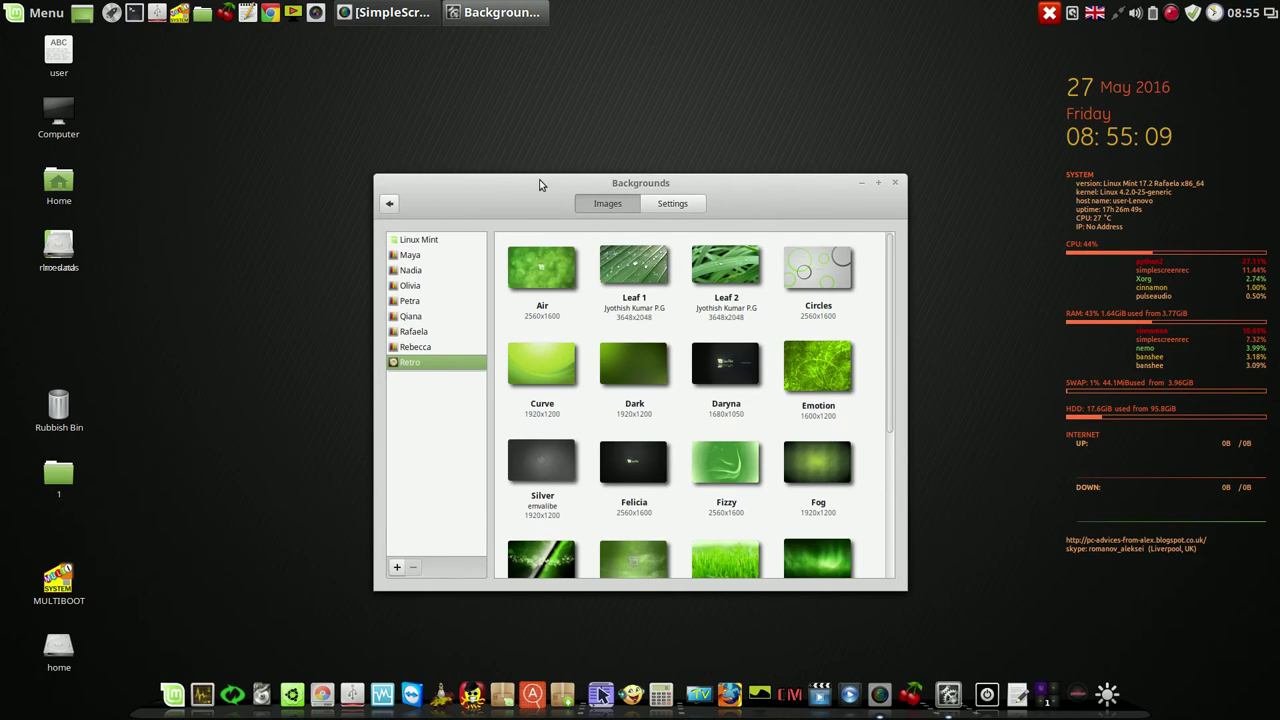
{"action": "left_click_drag", "start_coordinate": [500, 185], "coordinate": [483, 86]}
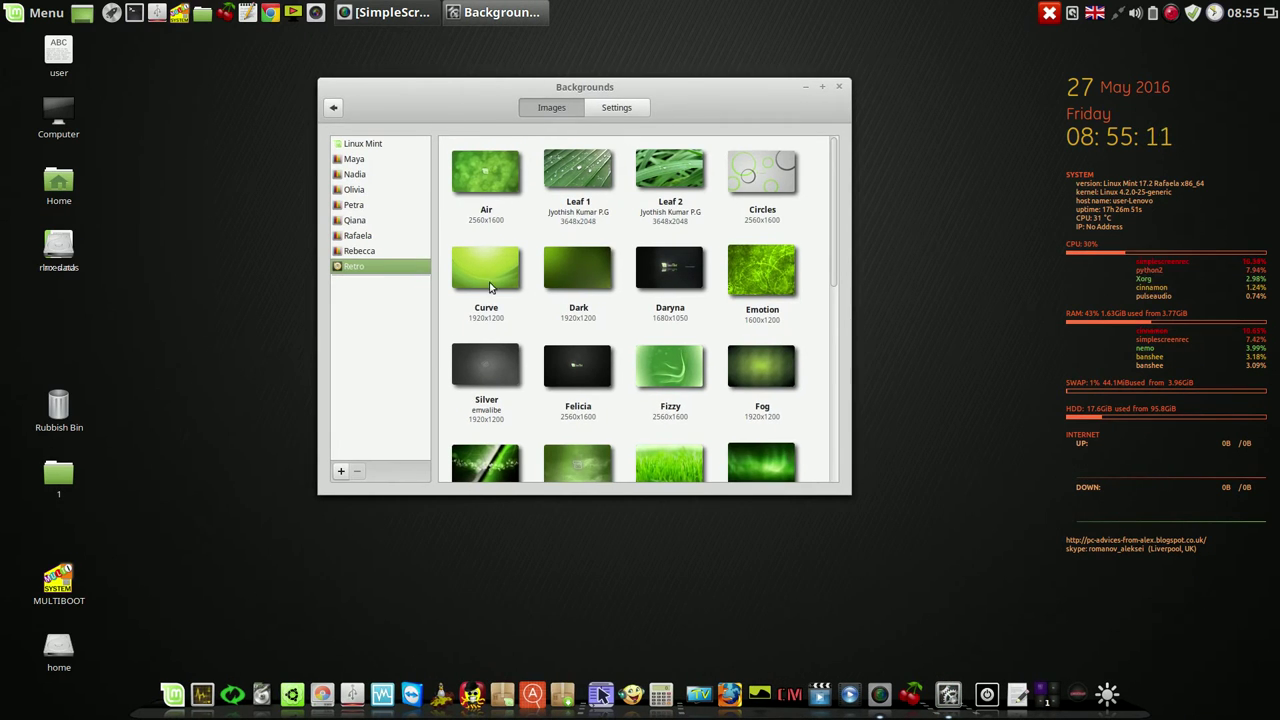
{"action": "left_click", "coordinate": [341, 472]}
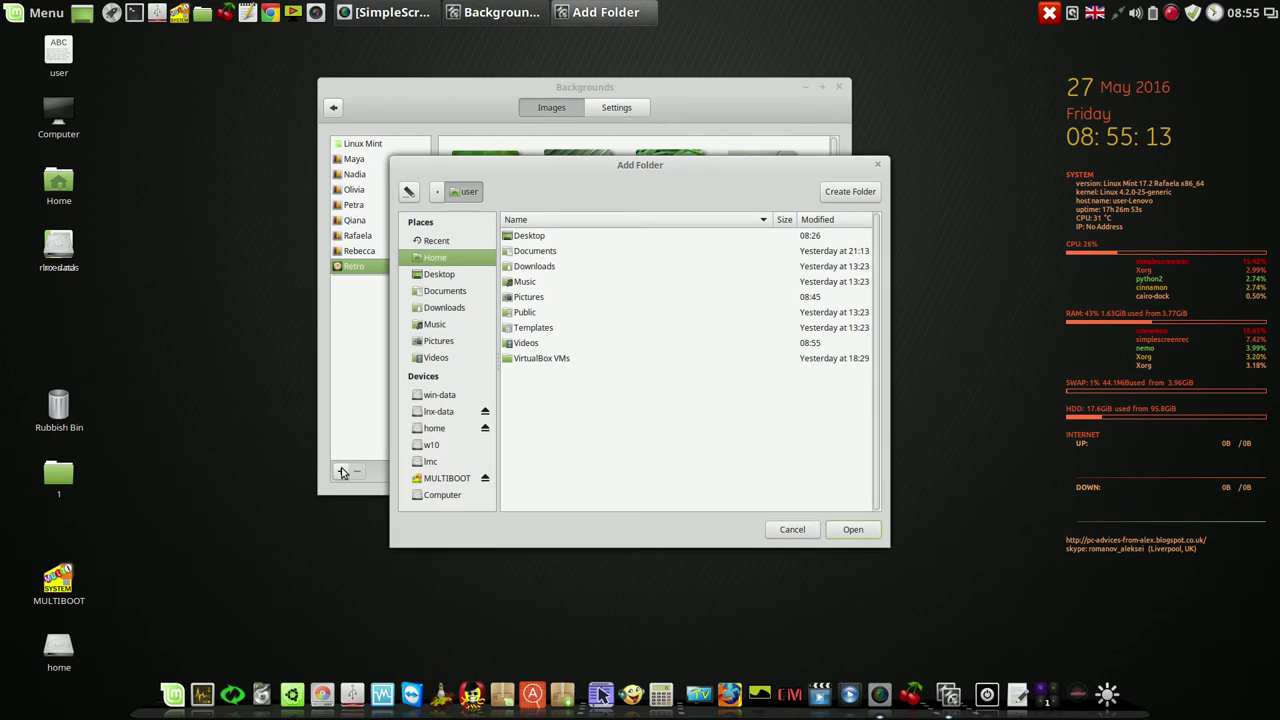
{"action": "double_click", "coordinate": [517, 297]}
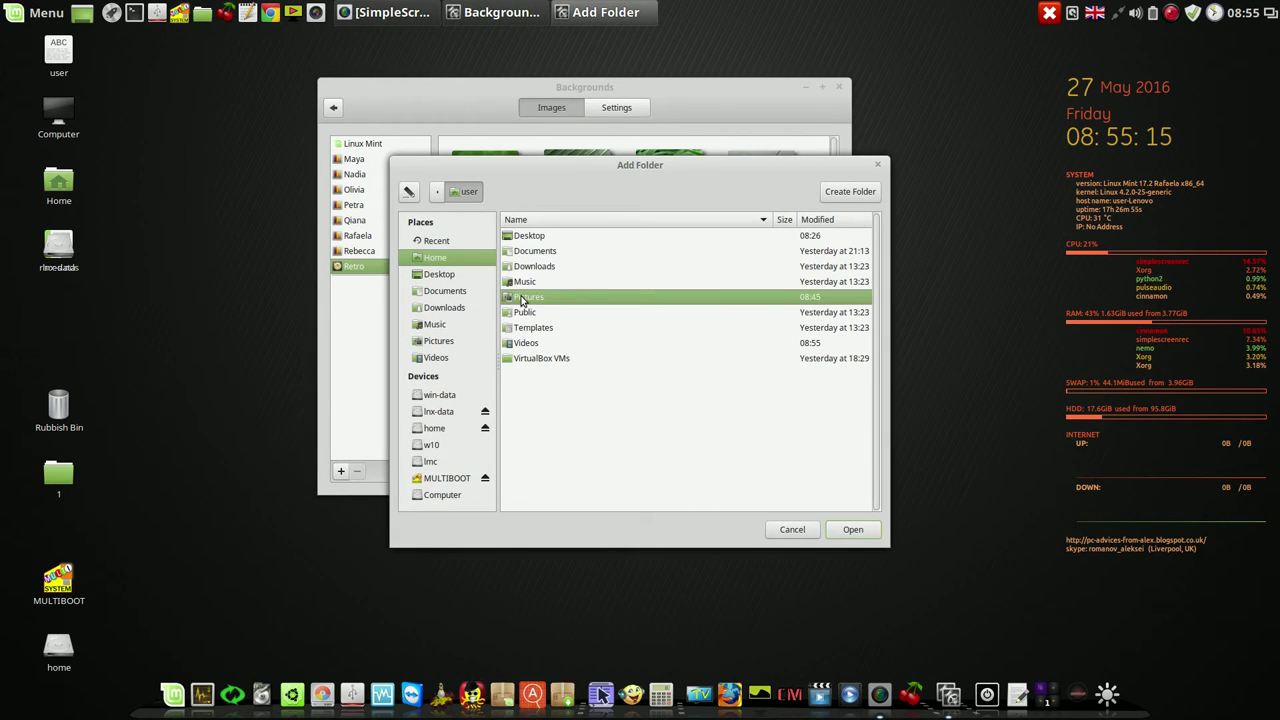
{"action": "left_click", "coordinate": [536, 240]}
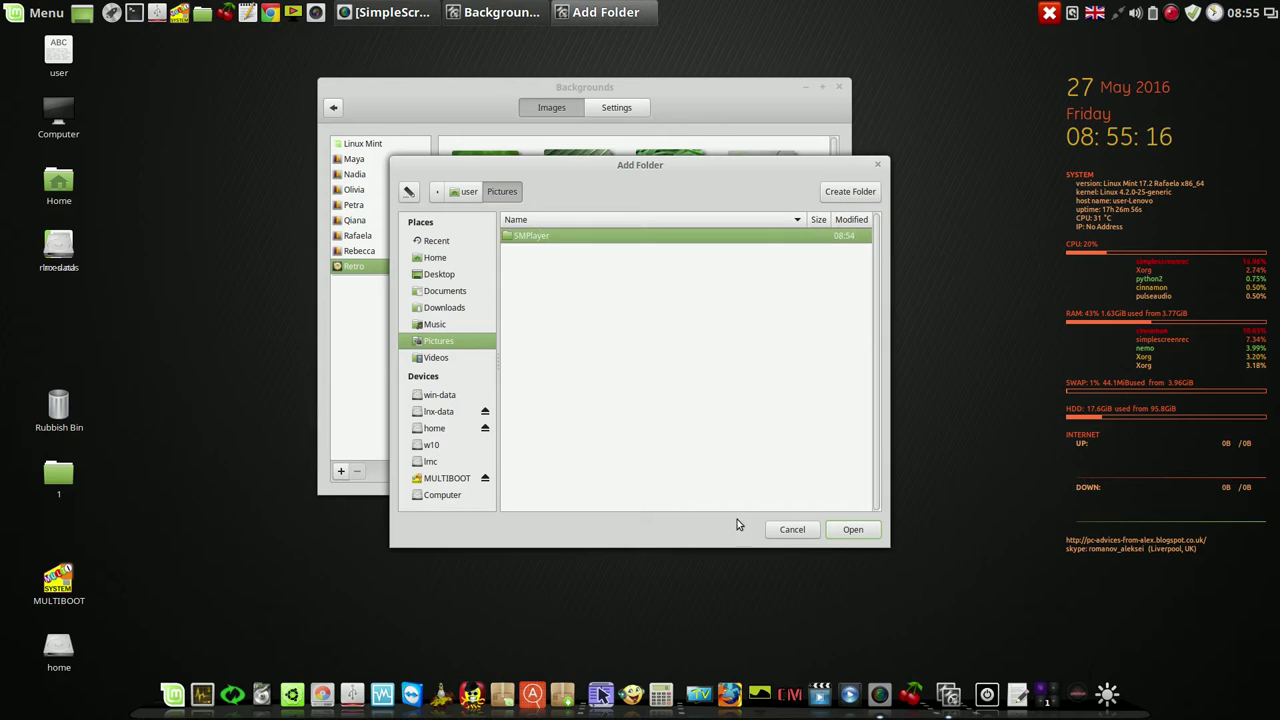
{"action": "left_click", "coordinate": [856, 530]}
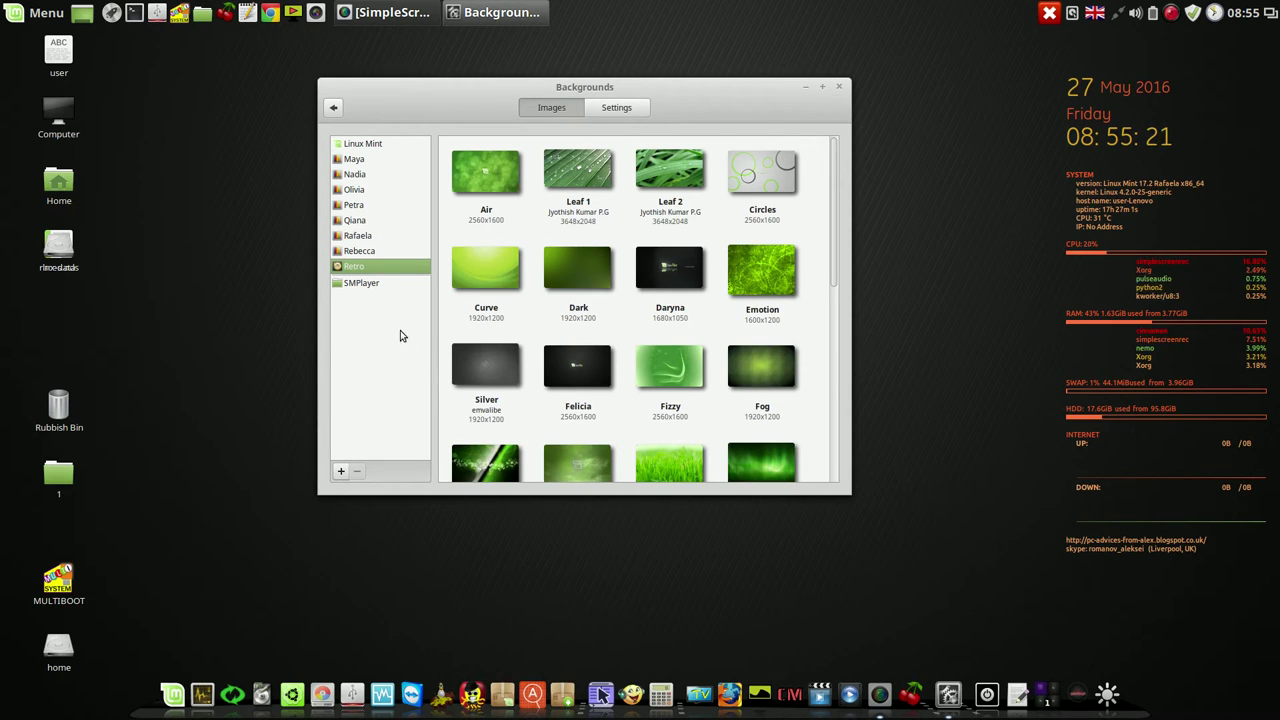
Try shot0004.png and shot0001.png as wallpaper, settle on shot0035.png, and close Backgrounds
{"action": "left_click", "coordinate": [364, 288]}
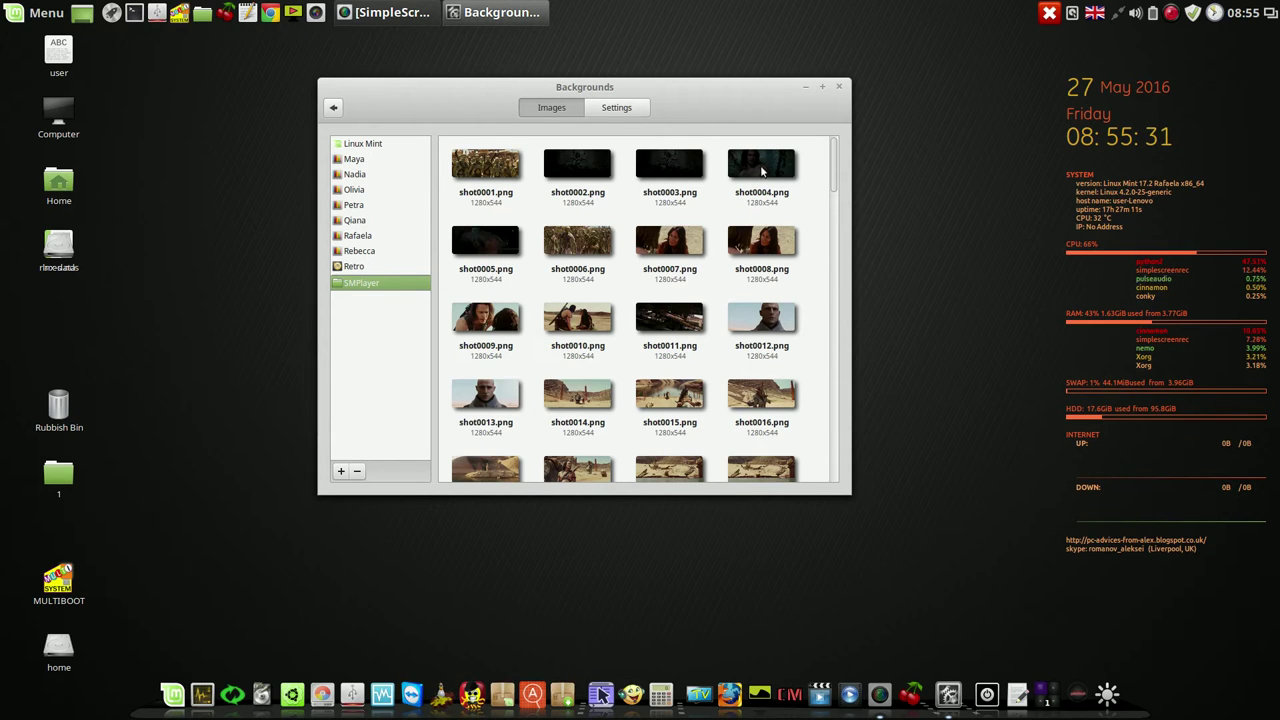
{"action": "left_click", "coordinate": [761, 172]}
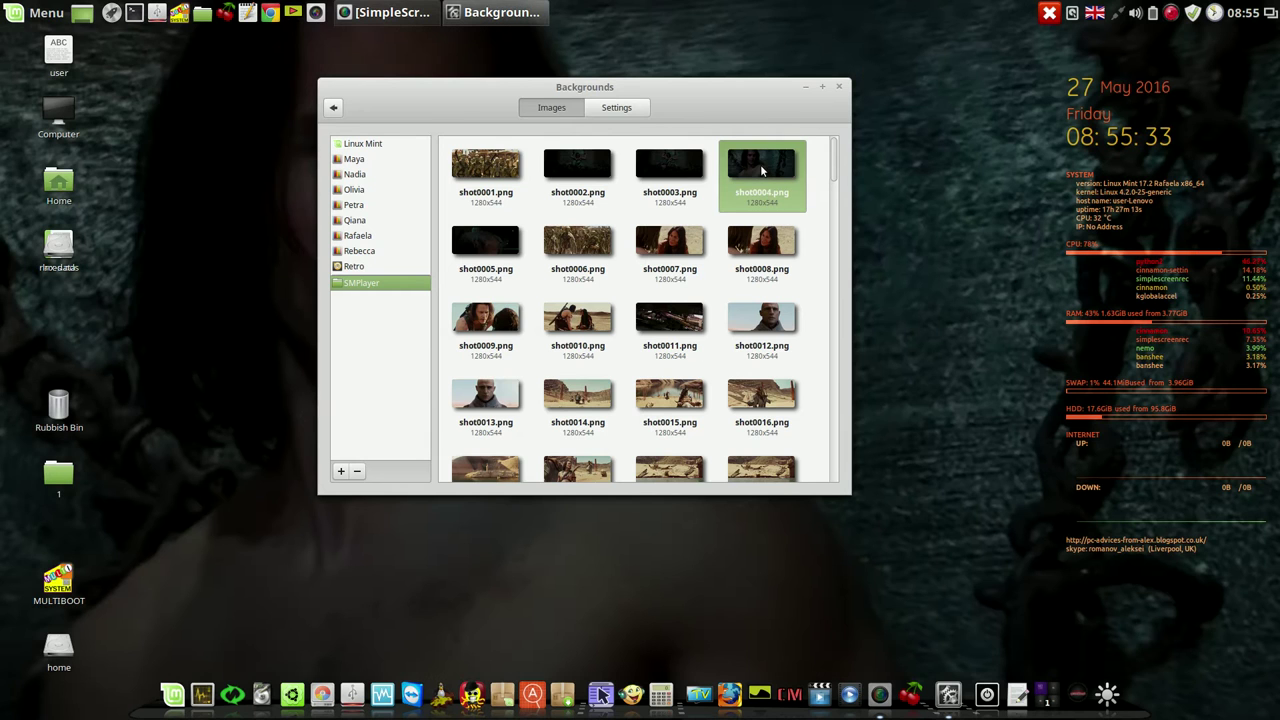
{"action": "left_click", "coordinate": [529, 171]}
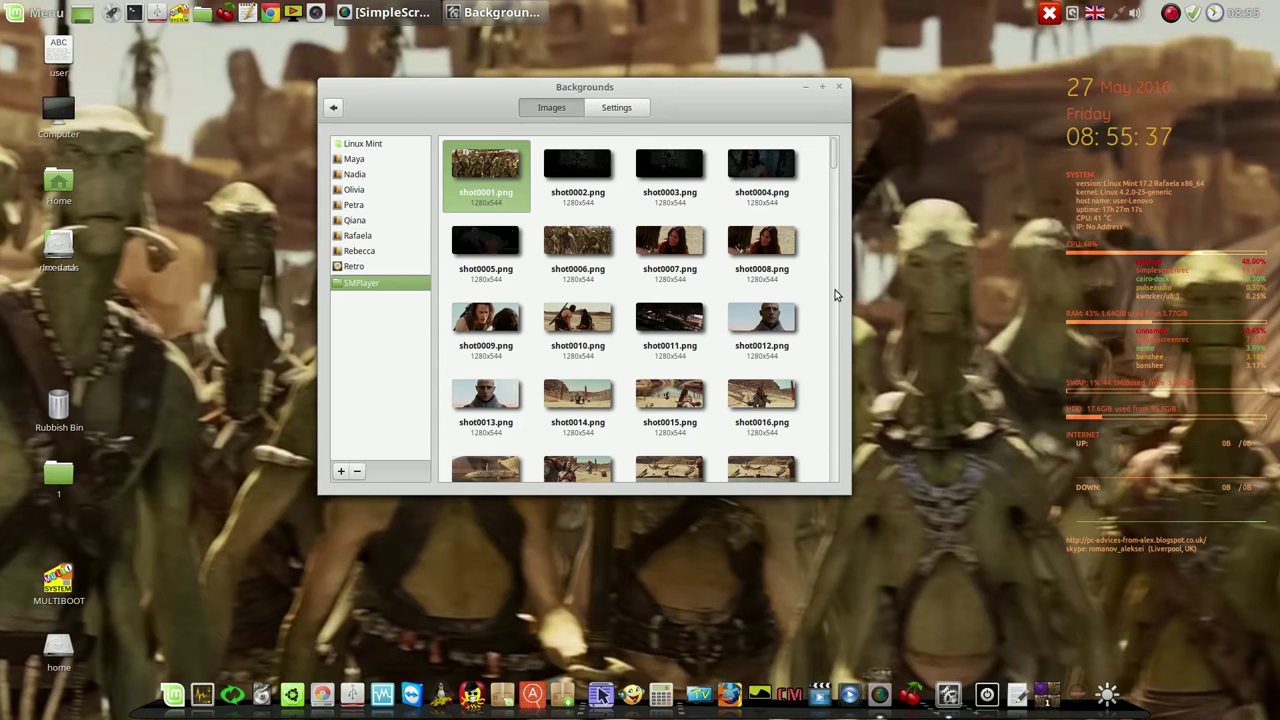
{"action": "scroll", "coordinate": [836, 295], "scroll_direction": "down", "scroll_amount": 4}
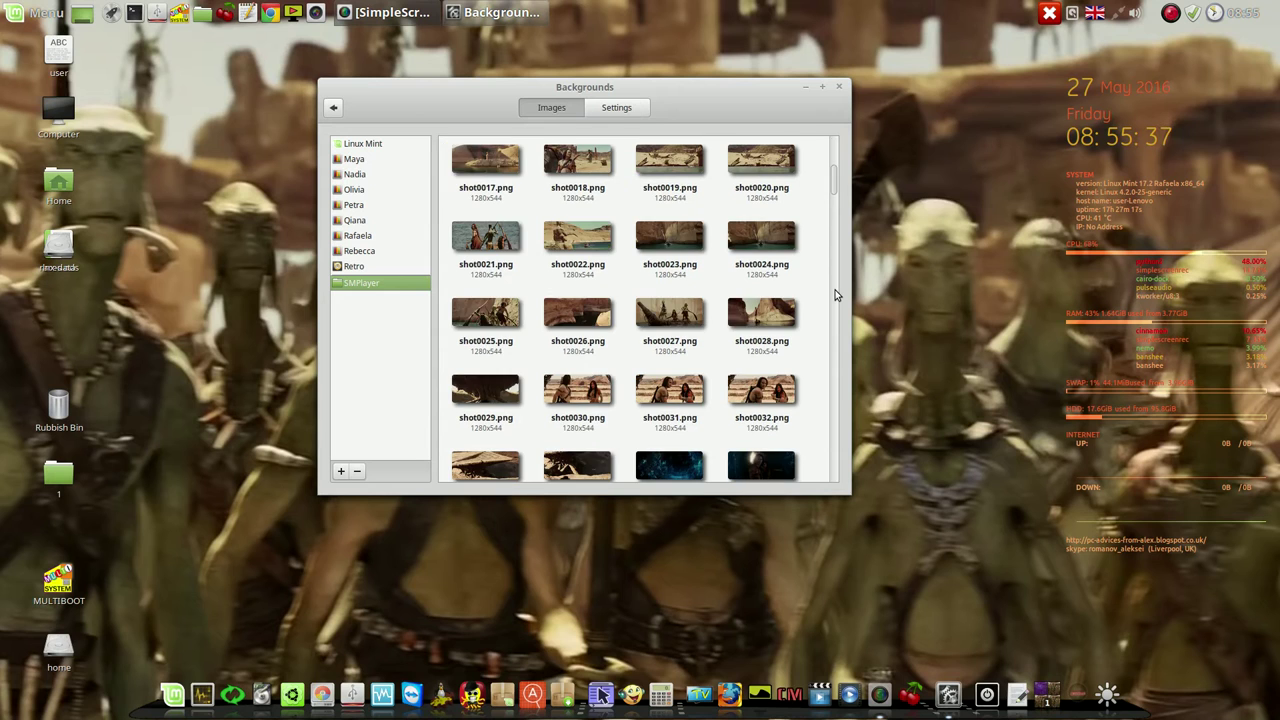
{"action": "left_click", "coordinate": [674, 462]}
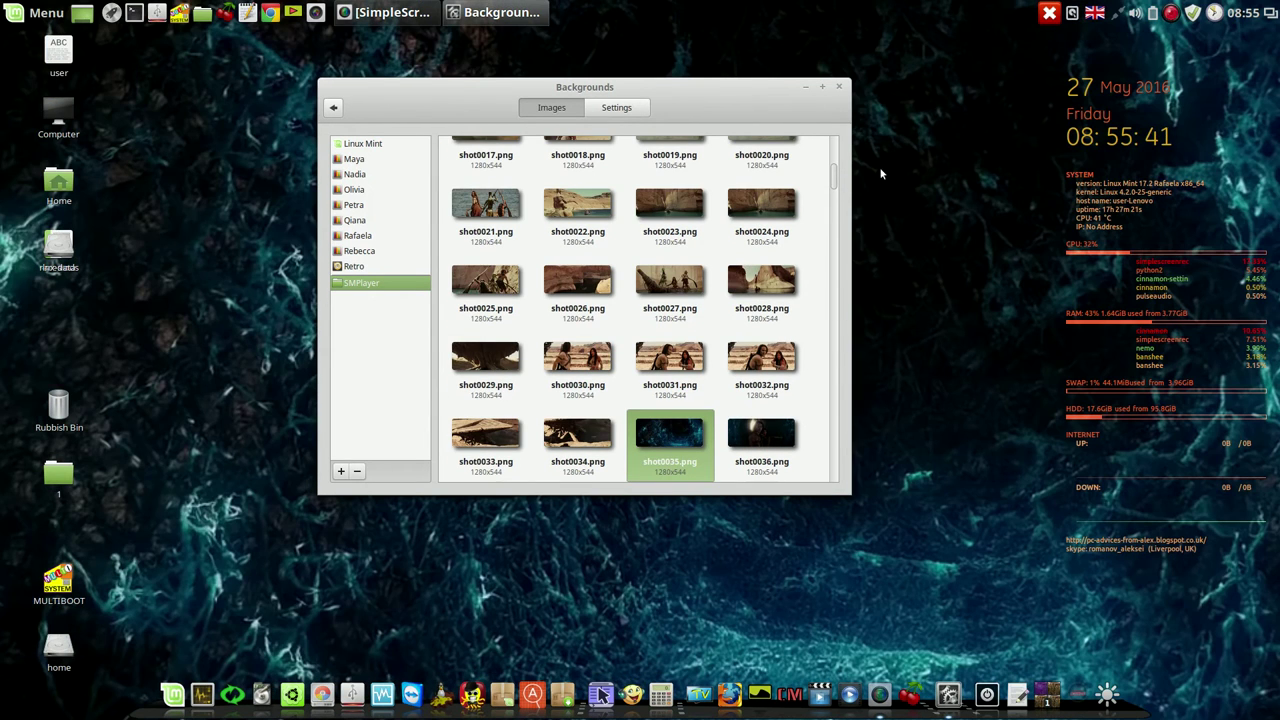
{"action": "left_click", "coordinate": [838, 87]}
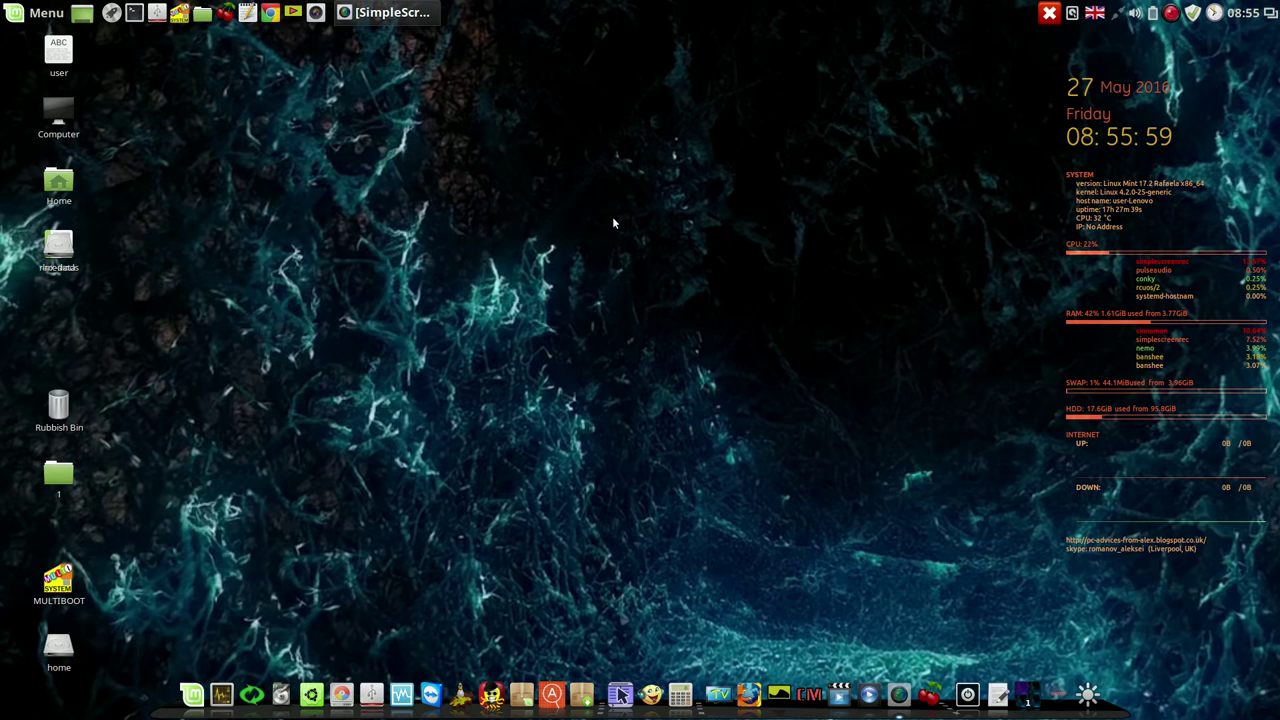
Start Variety from the dock so the wallpaper changes to a movie still
{"action": "left_click", "coordinate": [779, 688]}
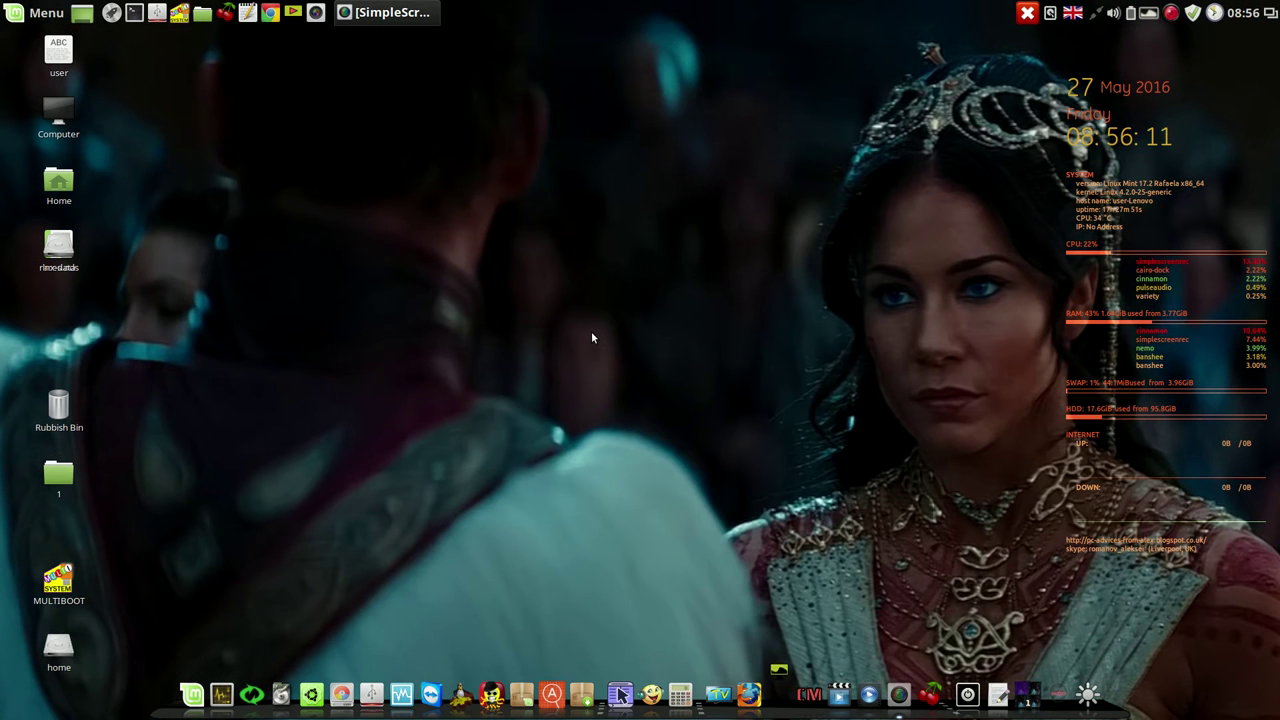
{"action": "left_click", "coordinate": [1156, 14]}
{"action": "left_click", "coordinate": [1082, 252]}
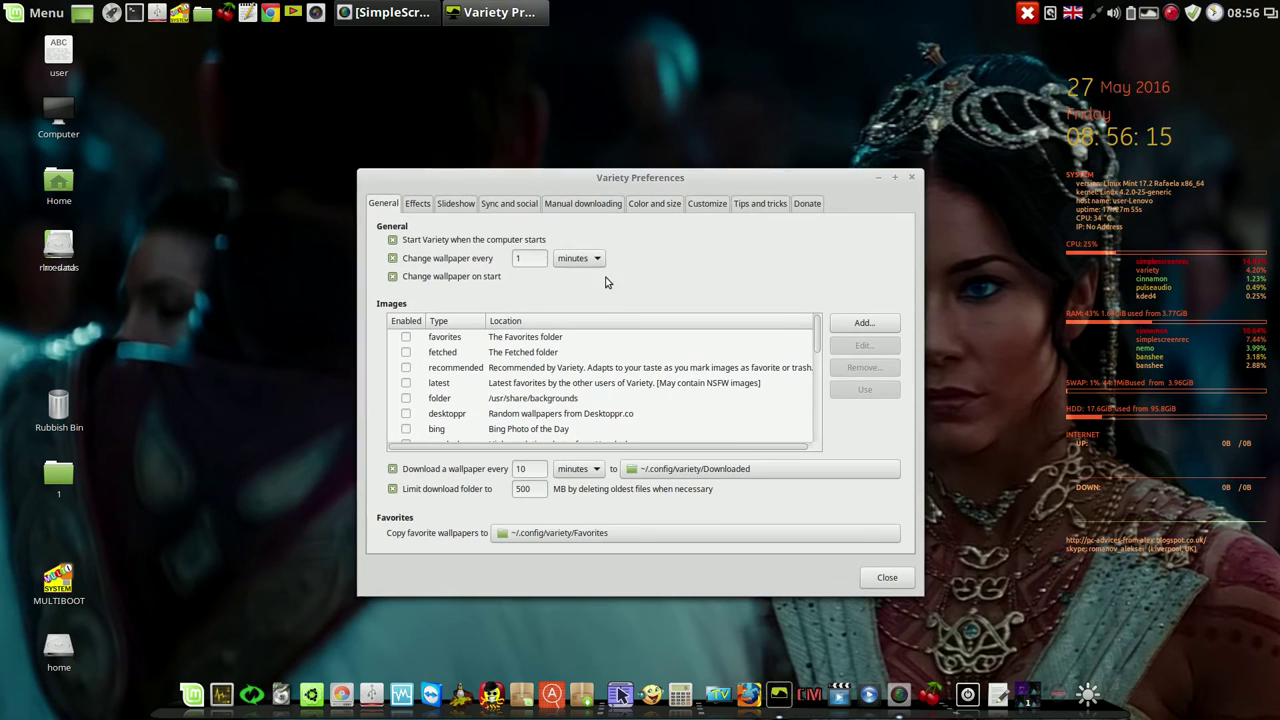
{"action": "mouse_move", "coordinate": [608, 172]}
{"action": "left_mouse_down"}
{"action": "mouse_move", "coordinate": [513, 145]}
{"action": "mouse_move", "coordinate": [500, 120]}
{"action": "left_mouse_up"}
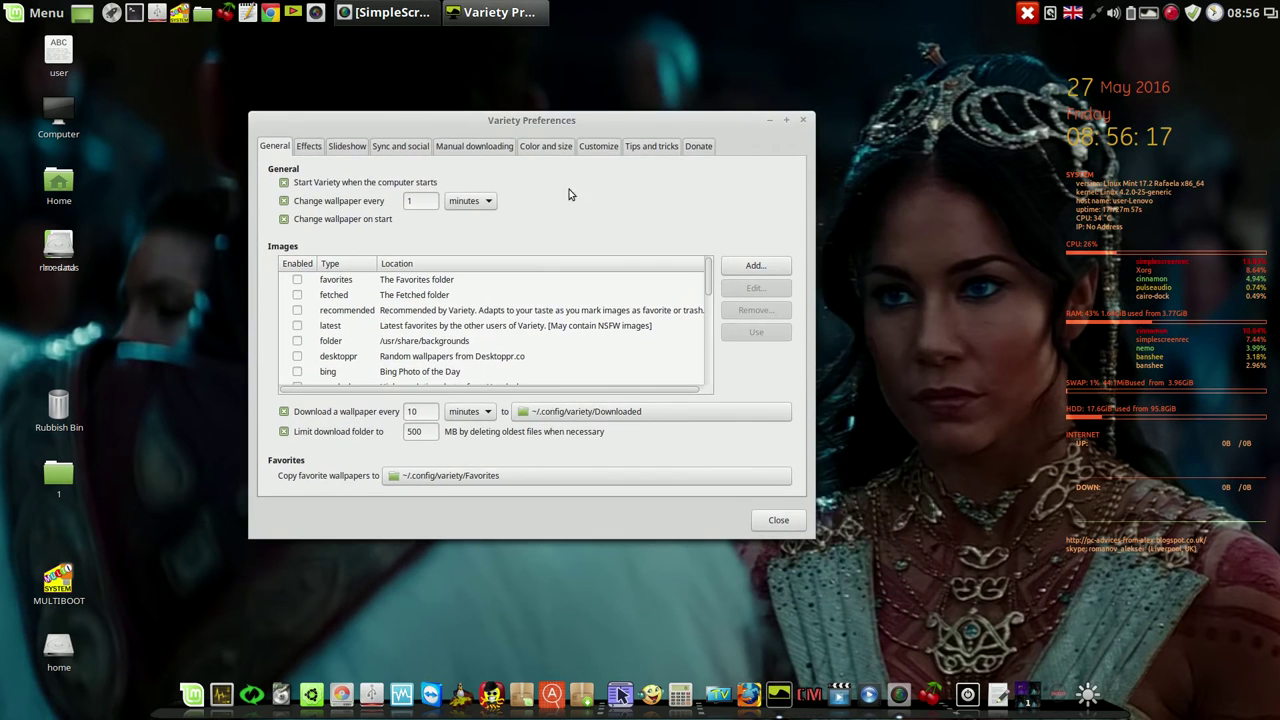
{"action": "left_click_drag", "start_coordinate": [709, 280], "coordinate": [720, 378]}
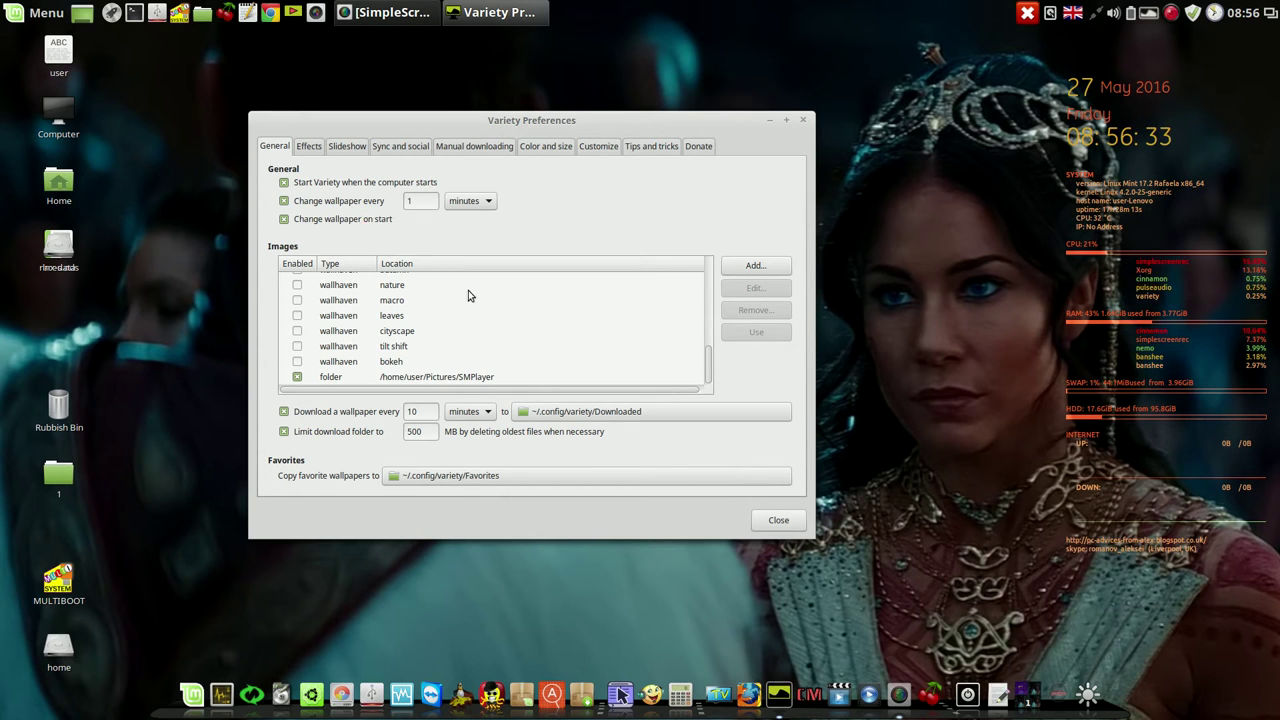
{"action": "left_click", "coordinate": [776, 522]}
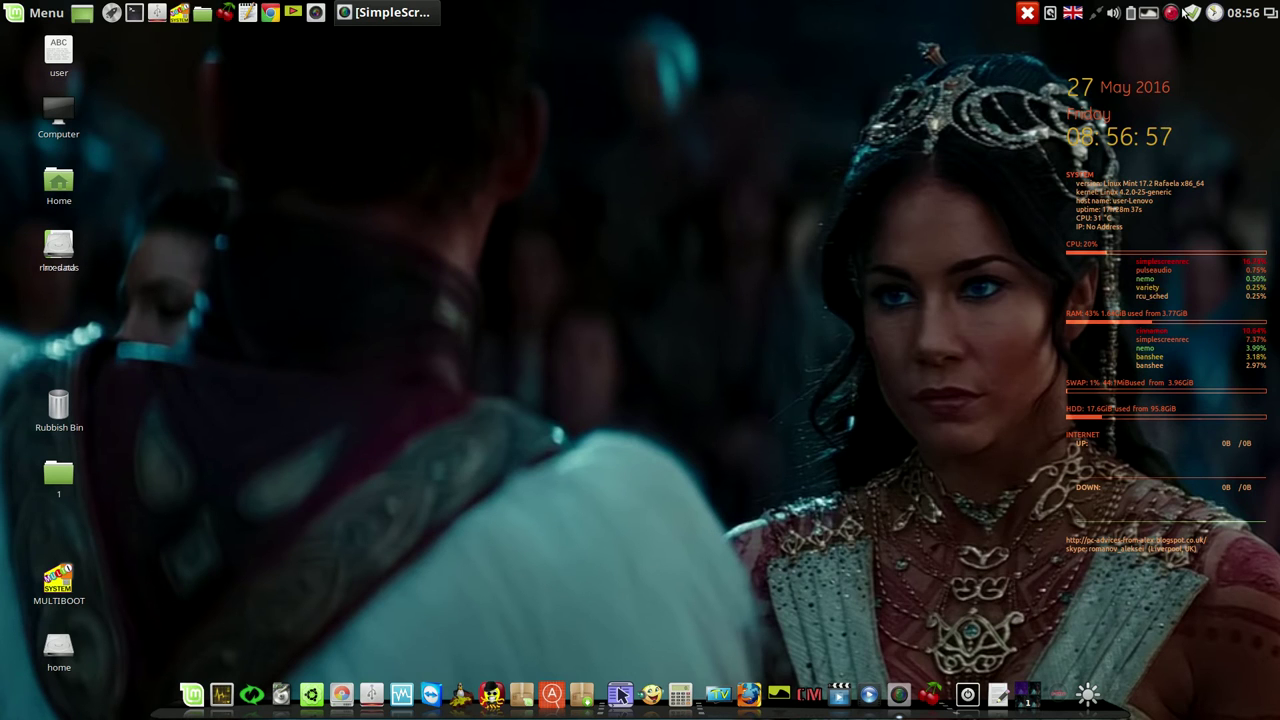
Use Variety's tray menu to advance the wallpaper to another SMPlayer screenshot
{"action": "left_click", "coordinate": [1150, 14]}
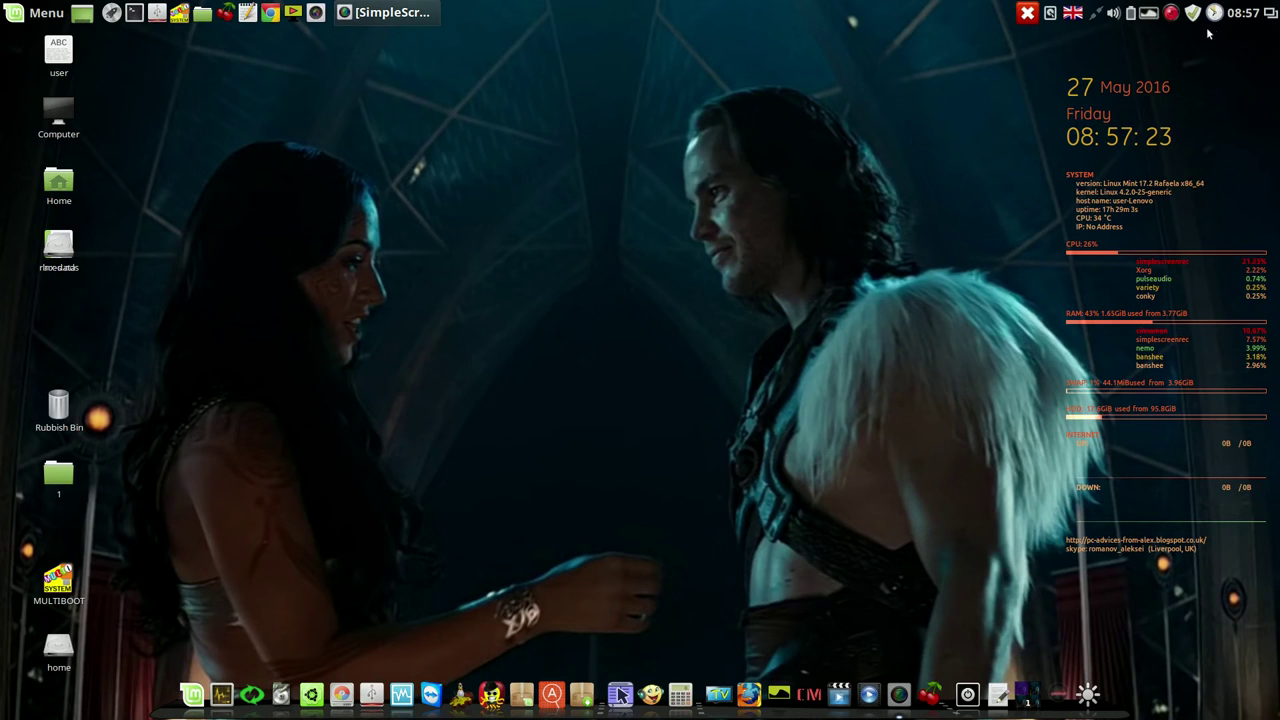
Open Variety's Preferences from the tray icon and move the window up-left
{"action": "left_click", "coordinate": [1152, 14]}
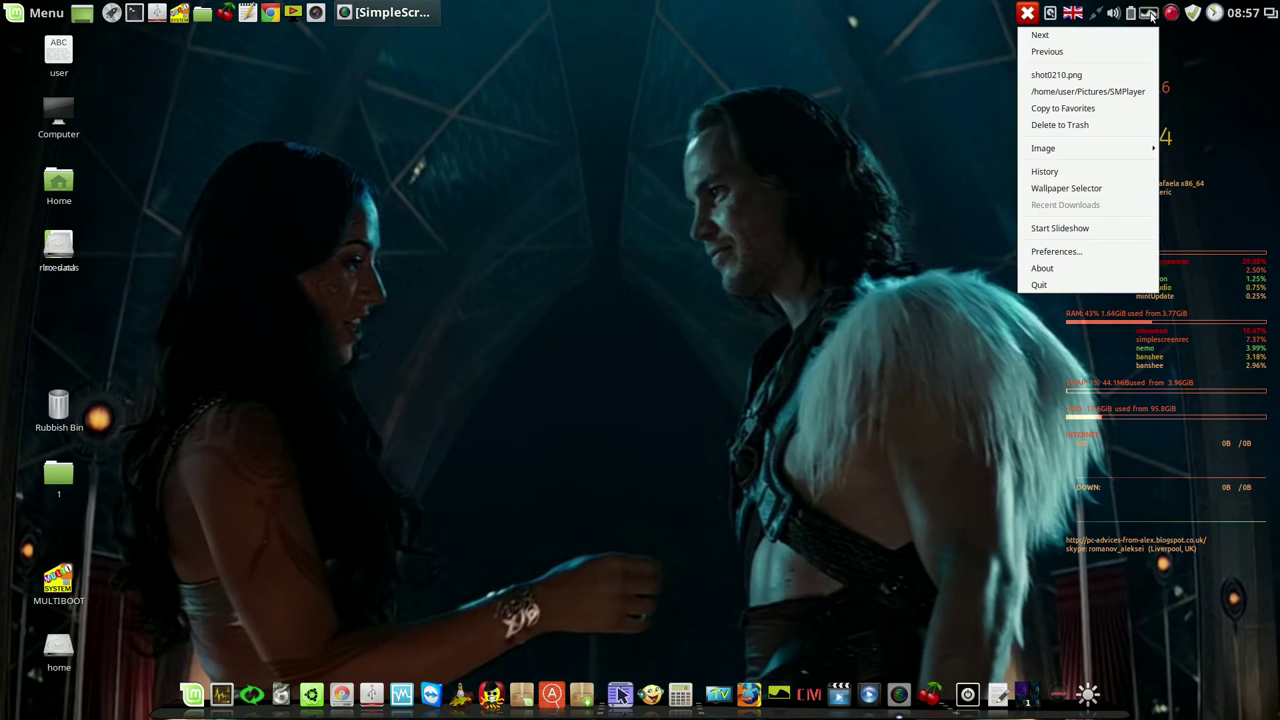
{"action": "left_click", "coordinate": [1069, 252]}
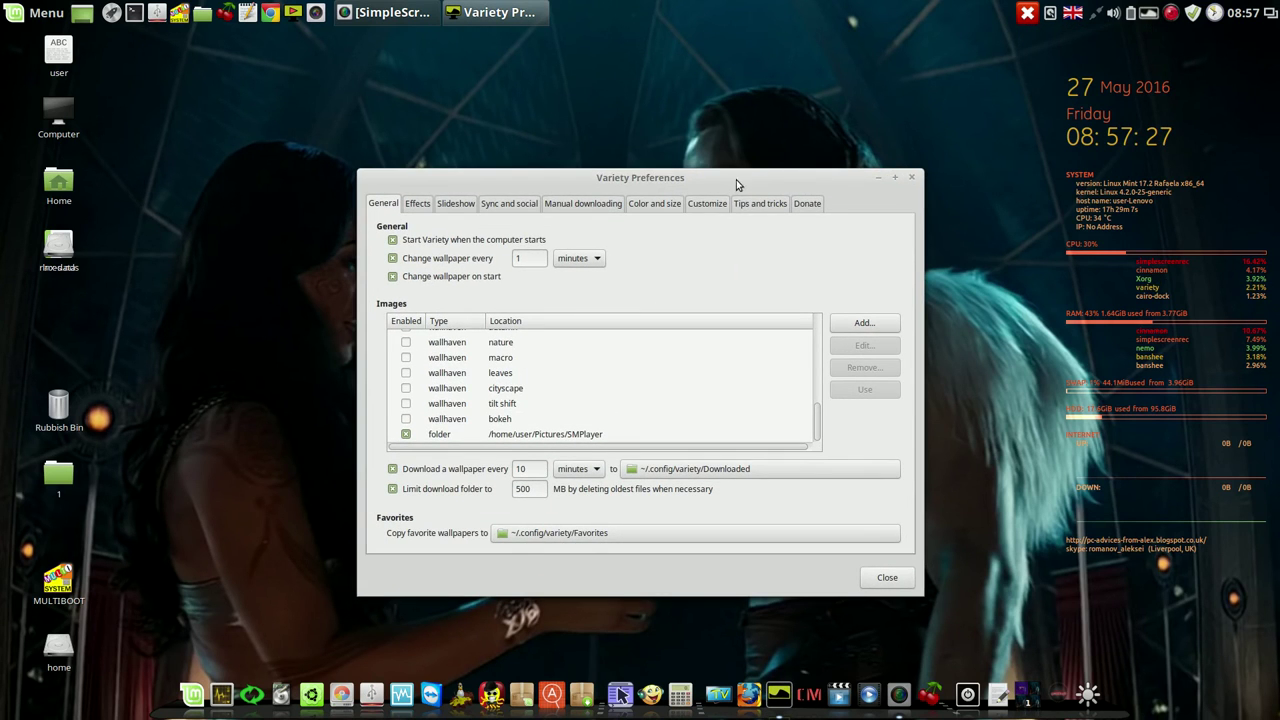
{"action": "left_click_drag", "start_coordinate": [730, 174], "coordinate": [625, 98]}
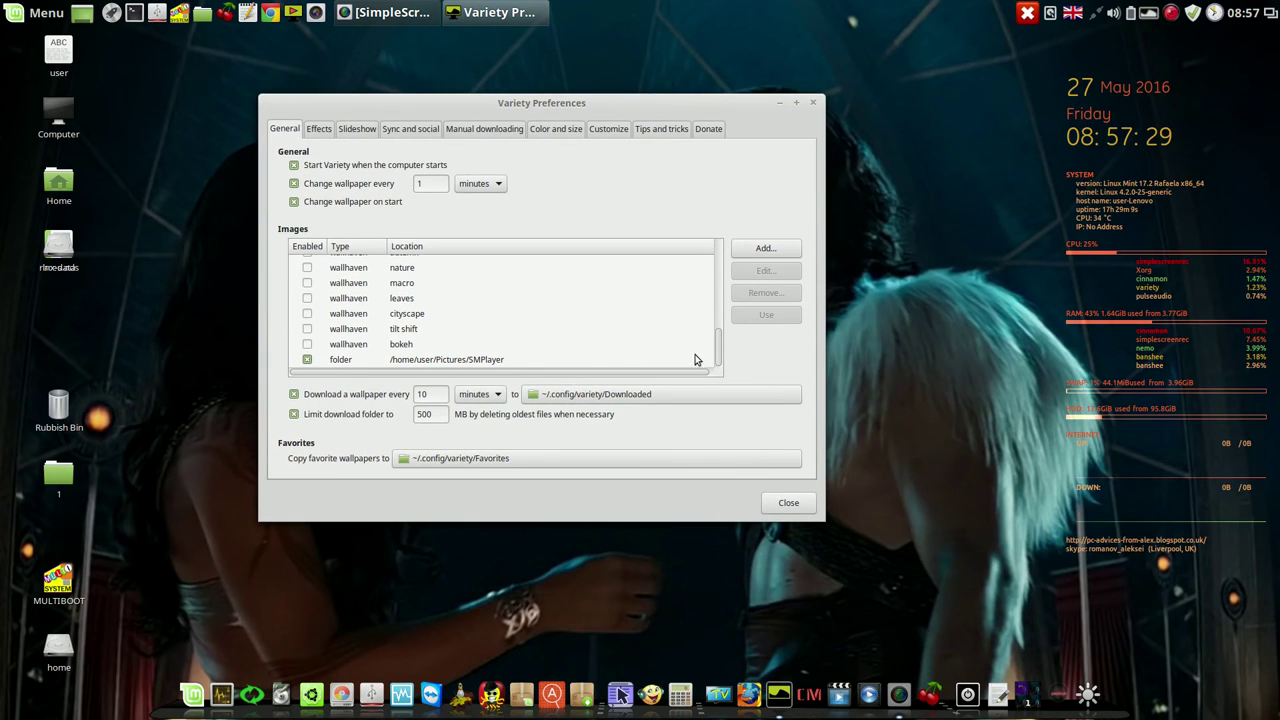
{"action": "scroll", "coordinate": [717, 355], "scroll_direction": "up", "scroll_amount": 10}
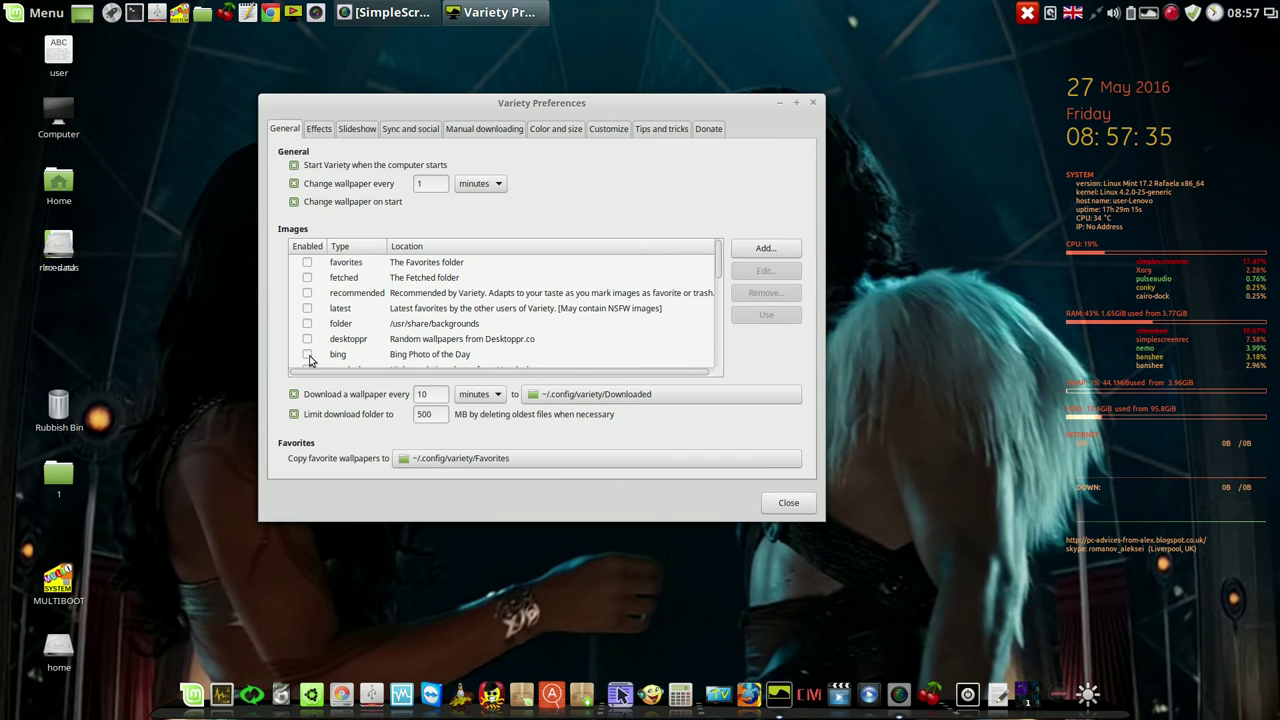
Enable Favorites, Fetched, recommended, latest favorites, /usr/share/backgrounds, Desktoppr, Bing, Unsplash, NASA APOD and World Sunlight Map
{"action": "left_click", "coordinate": [307, 262]}
{"action": "left_click", "coordinate": [307, 277]}
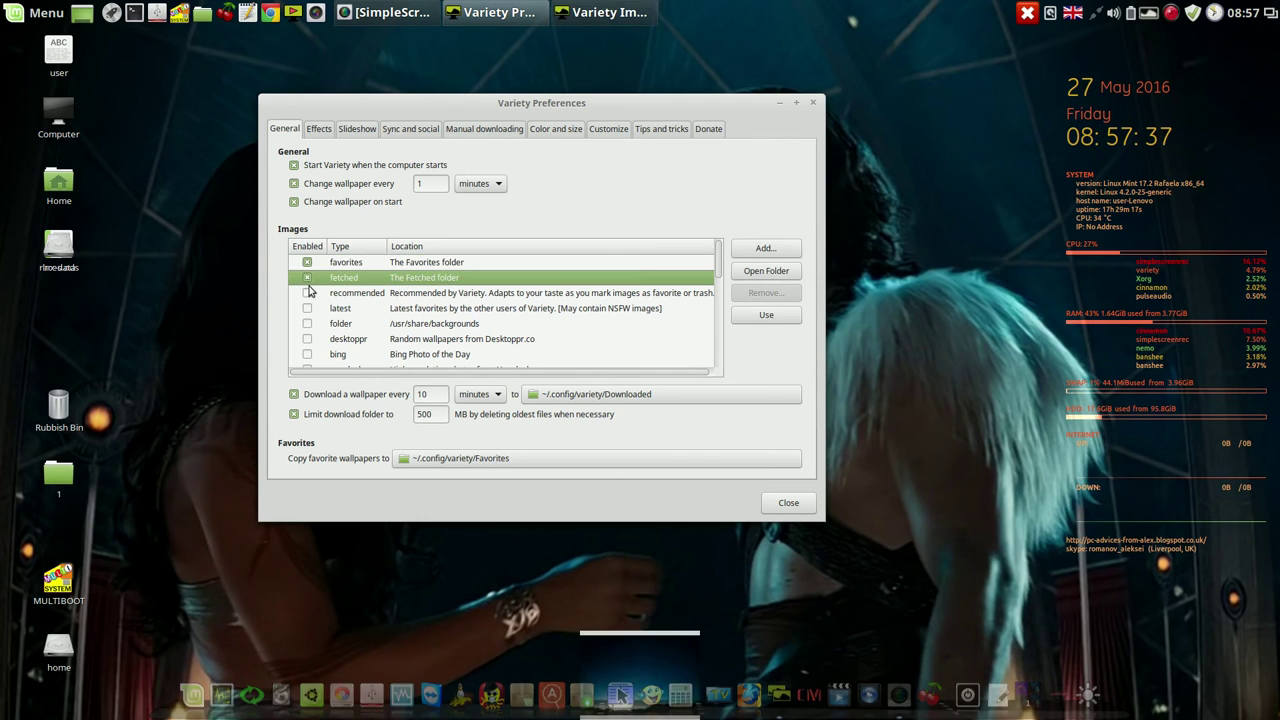
{"action": "left_click", "coordinate": [307, 292]}
{"action": "left_click", "coordinate": [307, 308]}
{"action": "left_click", "coordinate": [307, 323]}
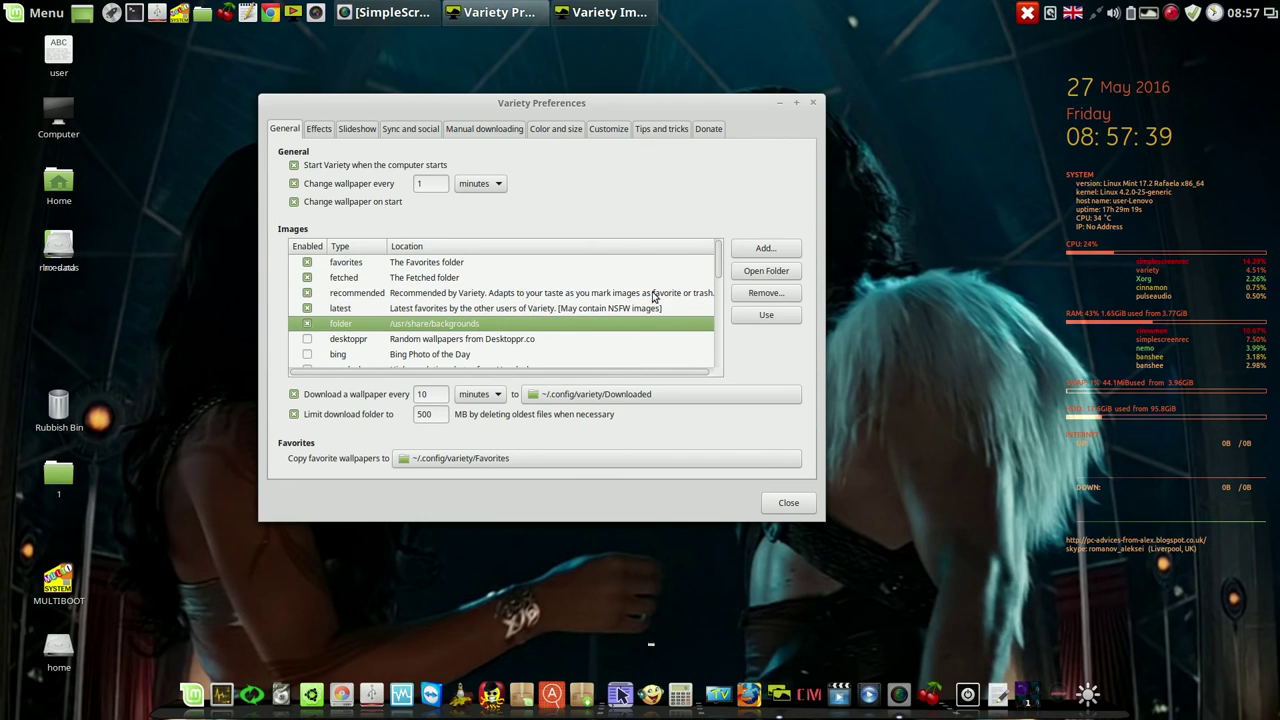
{"action": "left_click_drag", "start_coordinate": [717, 262], "coordinate": [716, 281]}
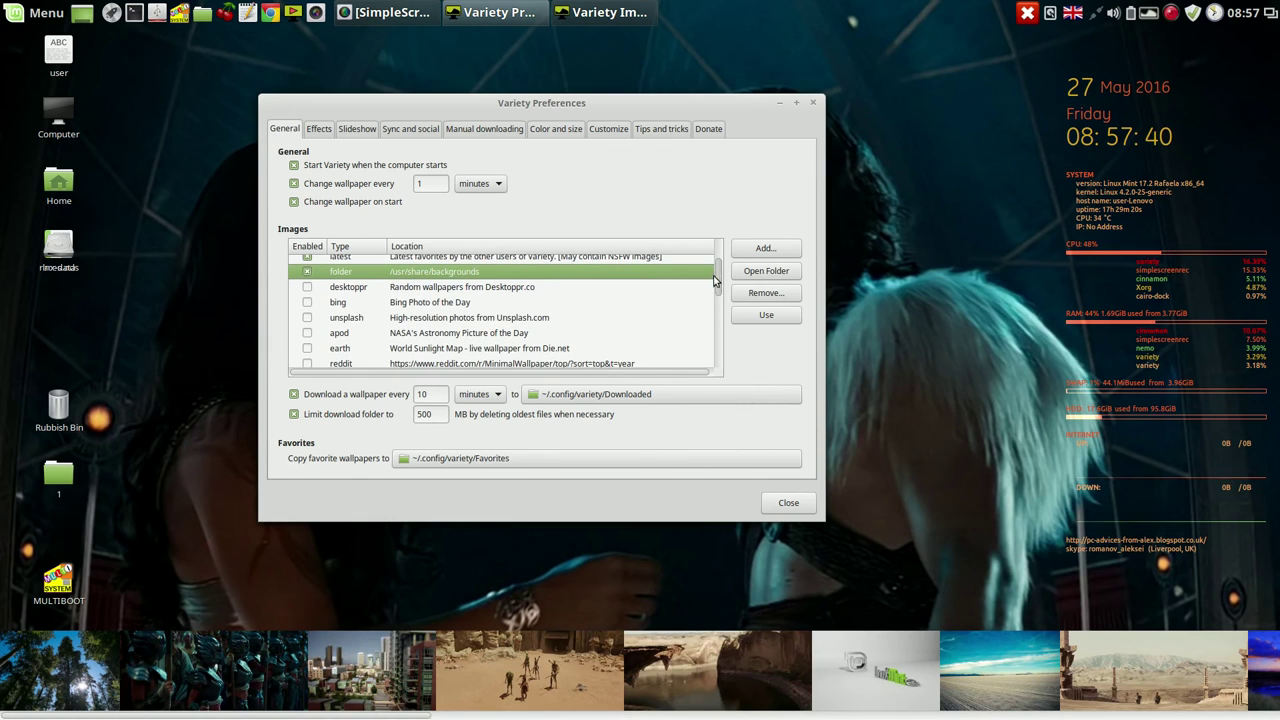
{"action": "left_click", "coordinate": [307, 287]}
{"action": "left_click", "coordinate": [307, 302]}
{"action": "left_click", "coordinate": [307, 317]}
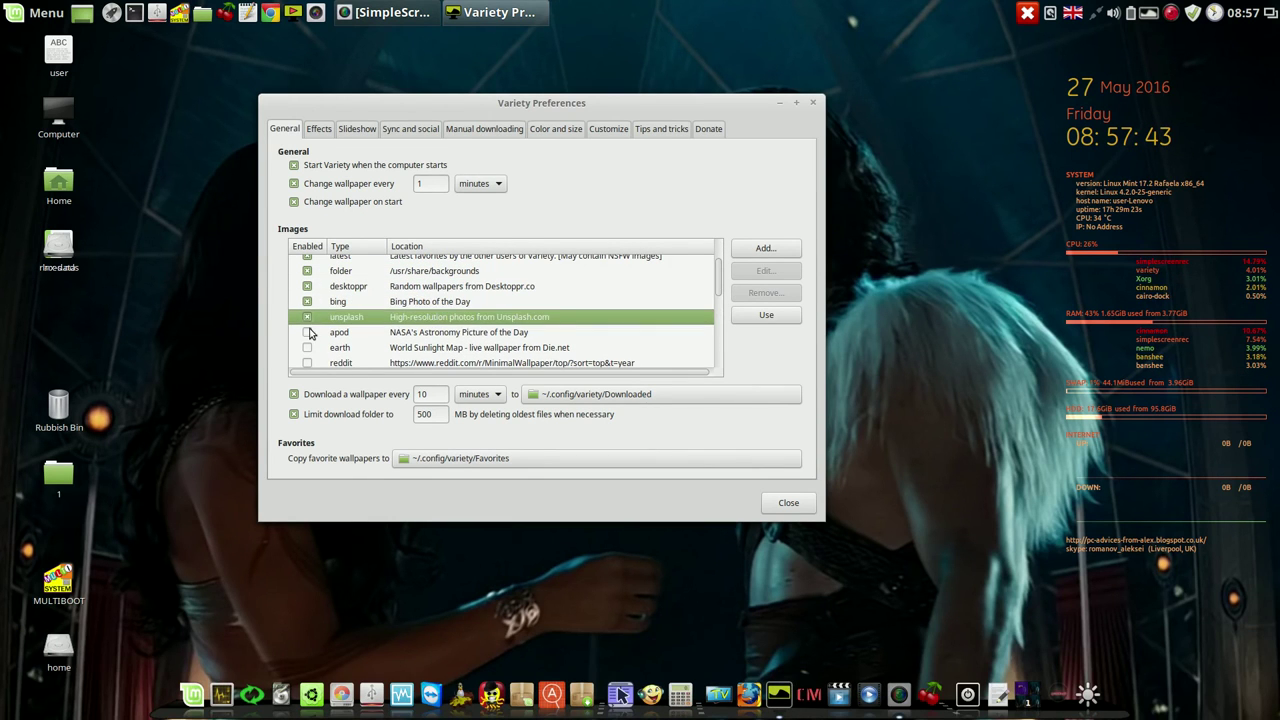
{"action": "left_click", "coordinate": [307, 332]}
{"action": "left_click", "coordinate": [307, 347]}
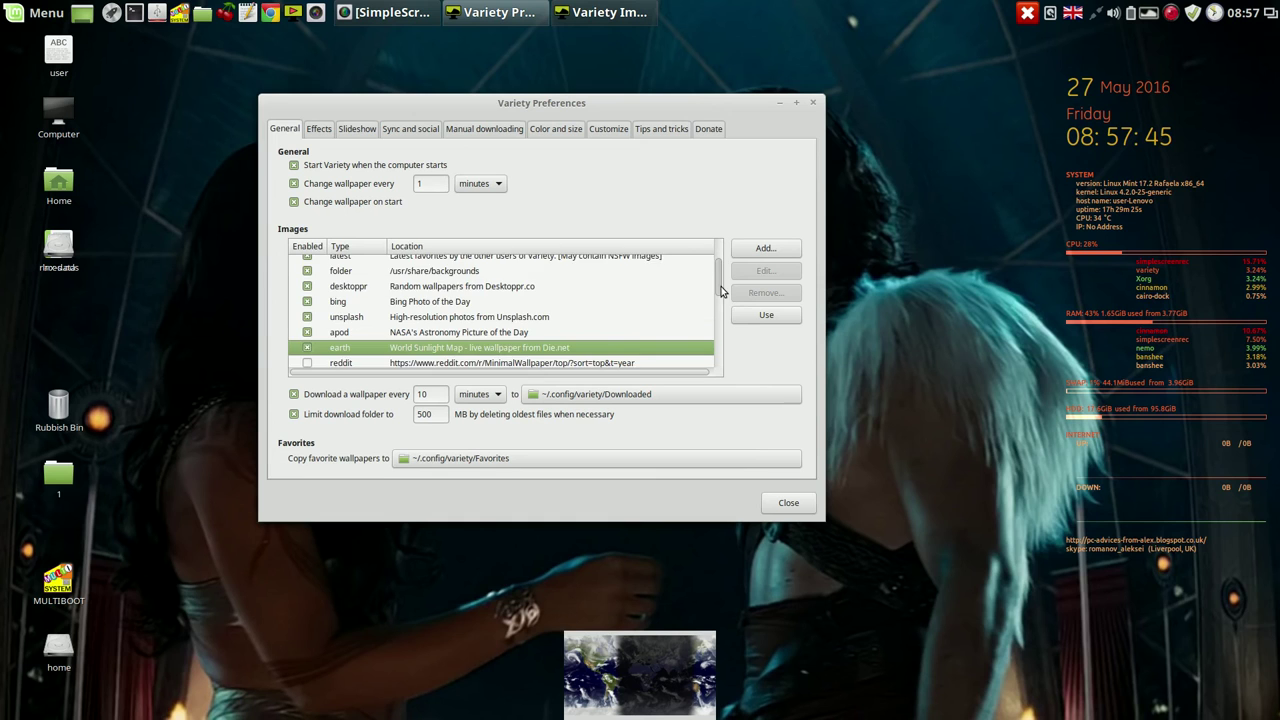
Enable reddit MinimalWallpaper, mediarss, three flickr sources, wallpapers.net nature and wallhaven autumn
{"action": "scroll", "coordinate": [720, 290], "scroll_direction": "down", "scroll_amount": 3}
{"action": "left_click", "coordinate": [307, 262]}
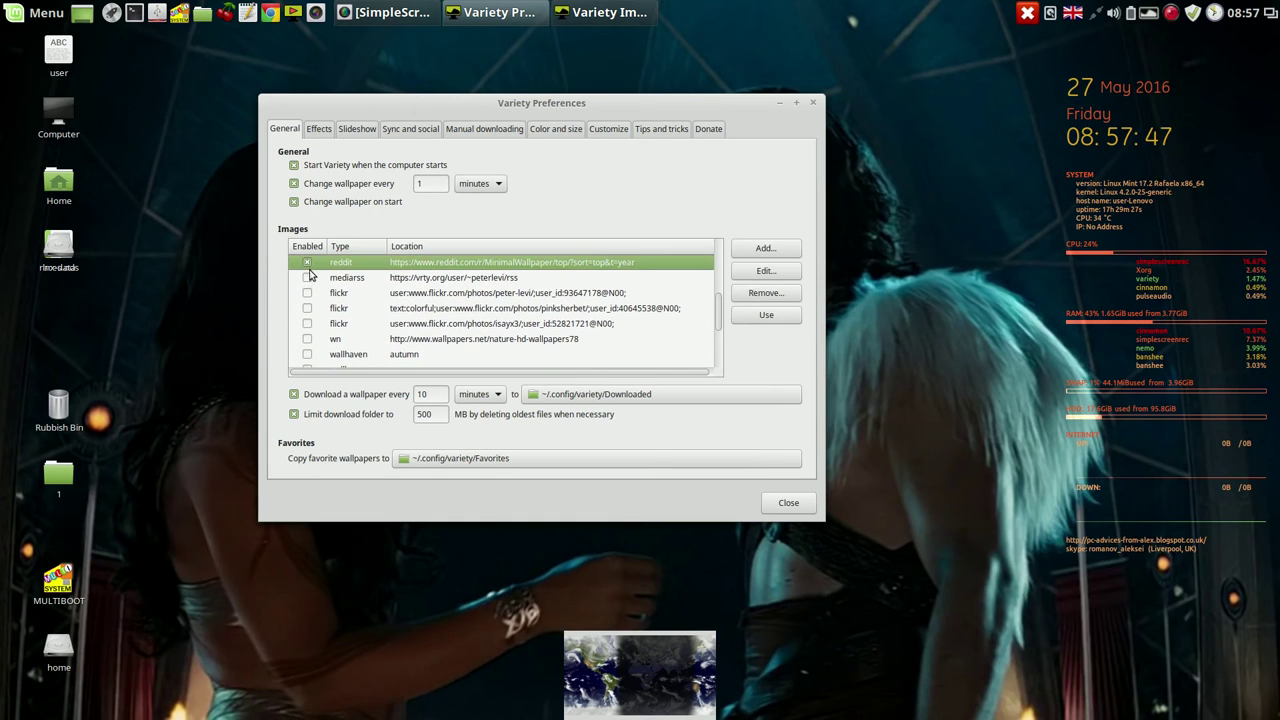
{"action": "left_click", "coordinate": [307, 277]}
{"action": "left_click", "coordinate": [307, 292]}
{"action": "left_click", "coordinate": [308, 308]}
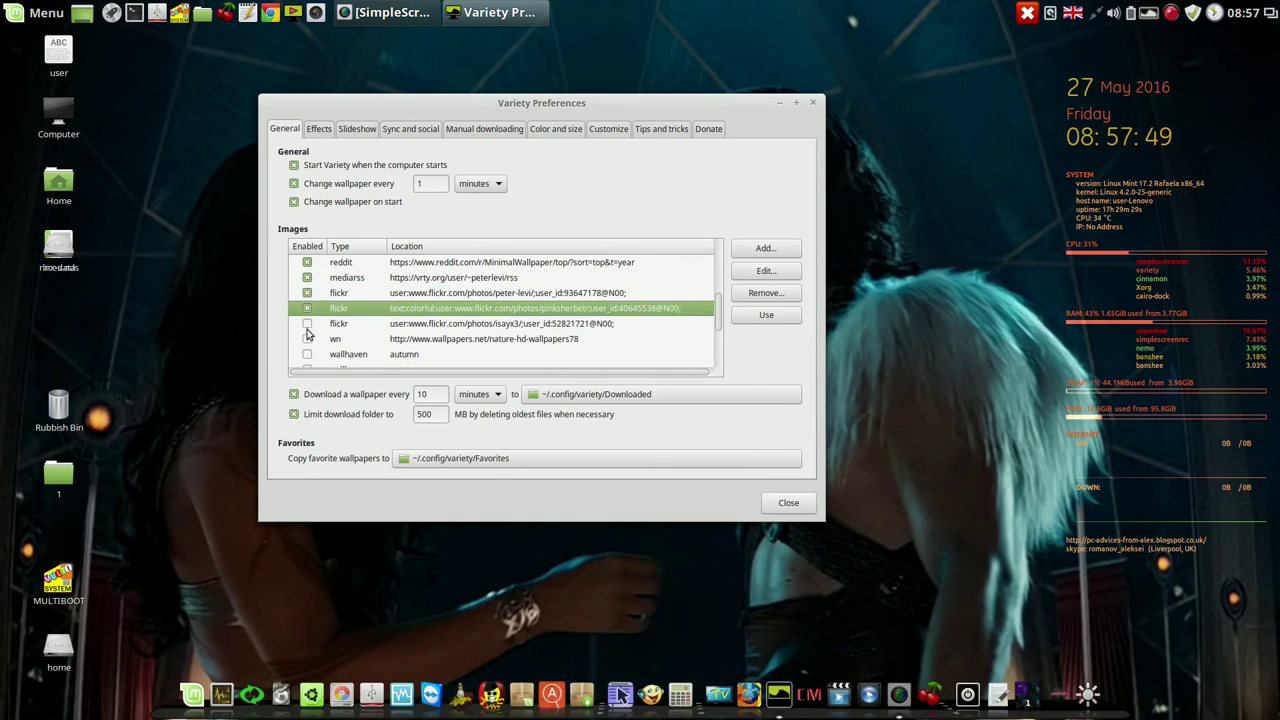
{"action": "left_click", "coordinate": [308, 323]}
{"action": "left_click", "coordinate": [308, 338]}
{"action": "left_click", "coordinate": [310, 354]}
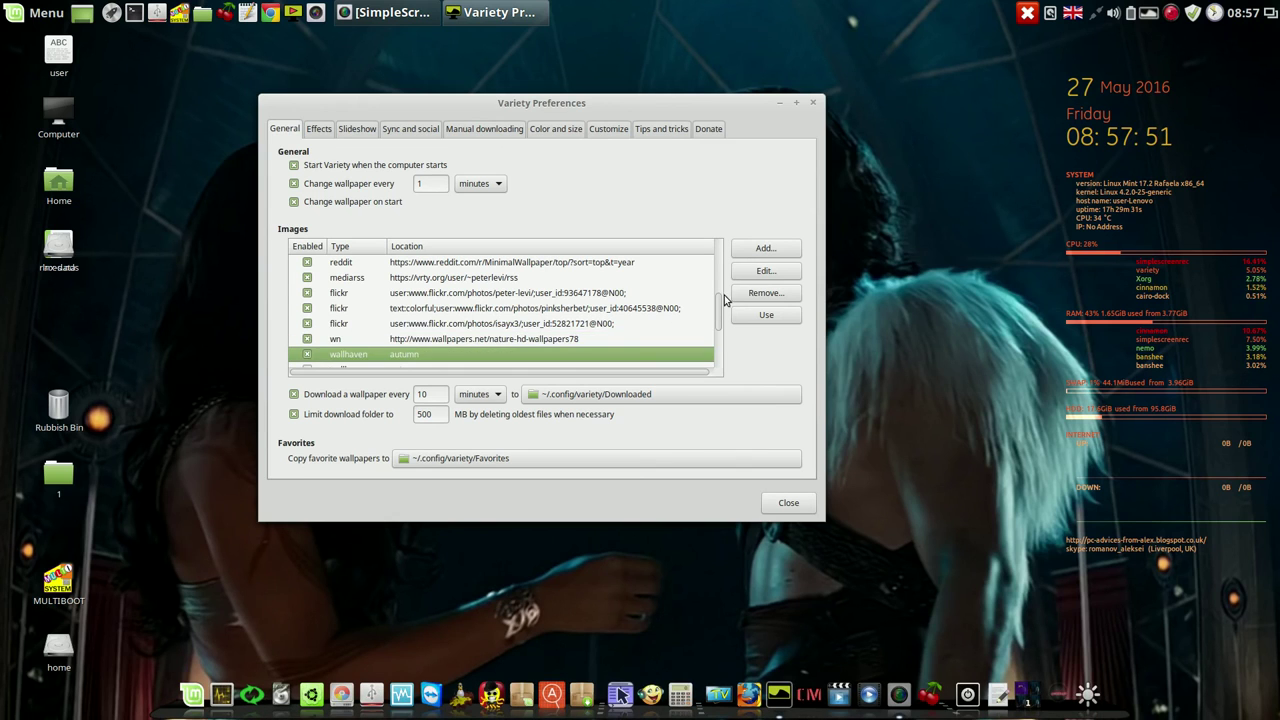
Enable wallhaven nature, macro, leaves, cityscape, tilt shift and bokeh, then close Preferences
{"action": "scroll", "coordinate": [720, 310], "scroll_direction": "down", "scroll_amount": 3}
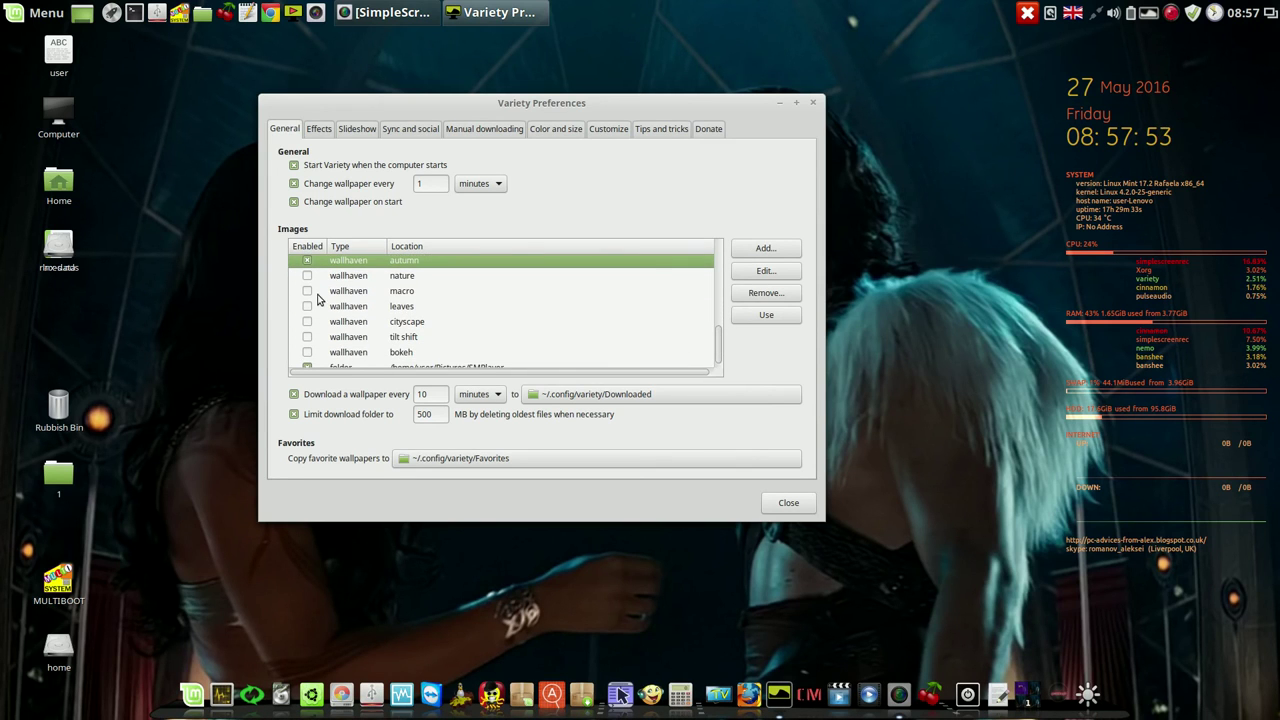
{"action": "left_click", "coordinate": [307, 275]}
{"action": "left_click", "coordinate": [307, 290]}
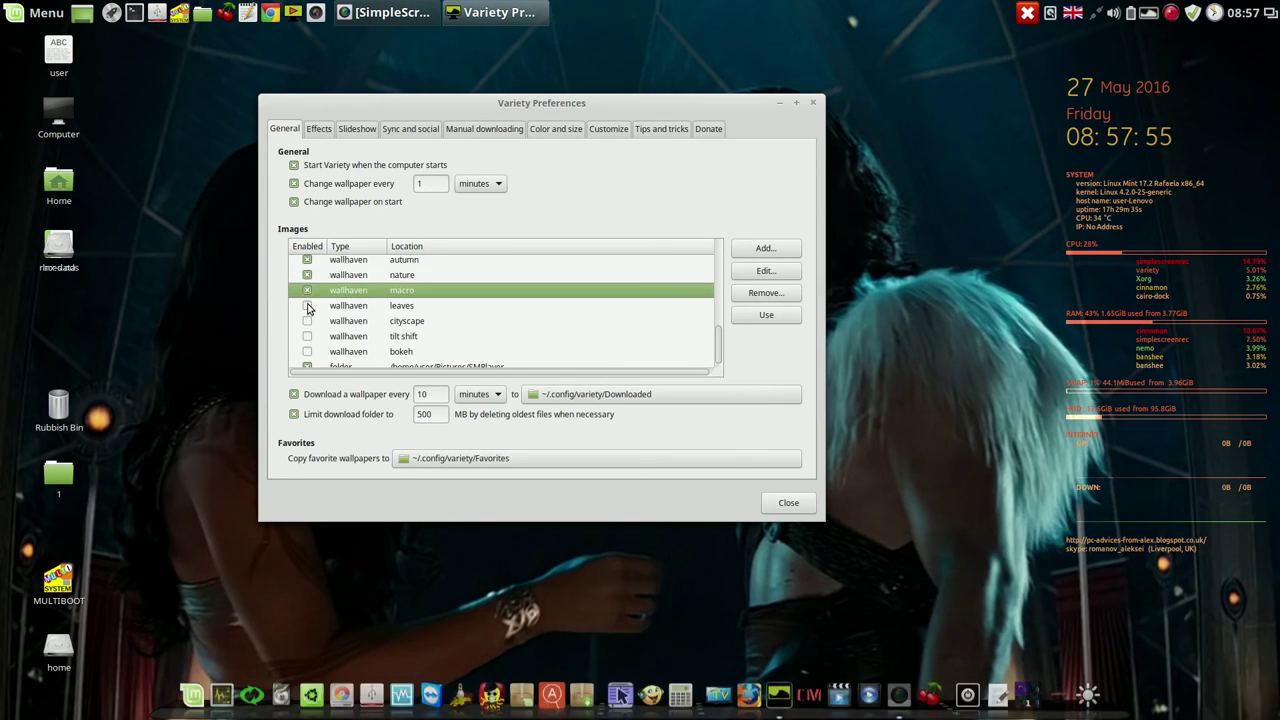
{"action": "left_click", "coordinate": [307, 305]}
{"action": "left_click", "coordinate": [307, 321]}
{"action": "left_click", "coordinate": [307, 336]}
{"action": "left_click", "coordinate": [307, 351]}
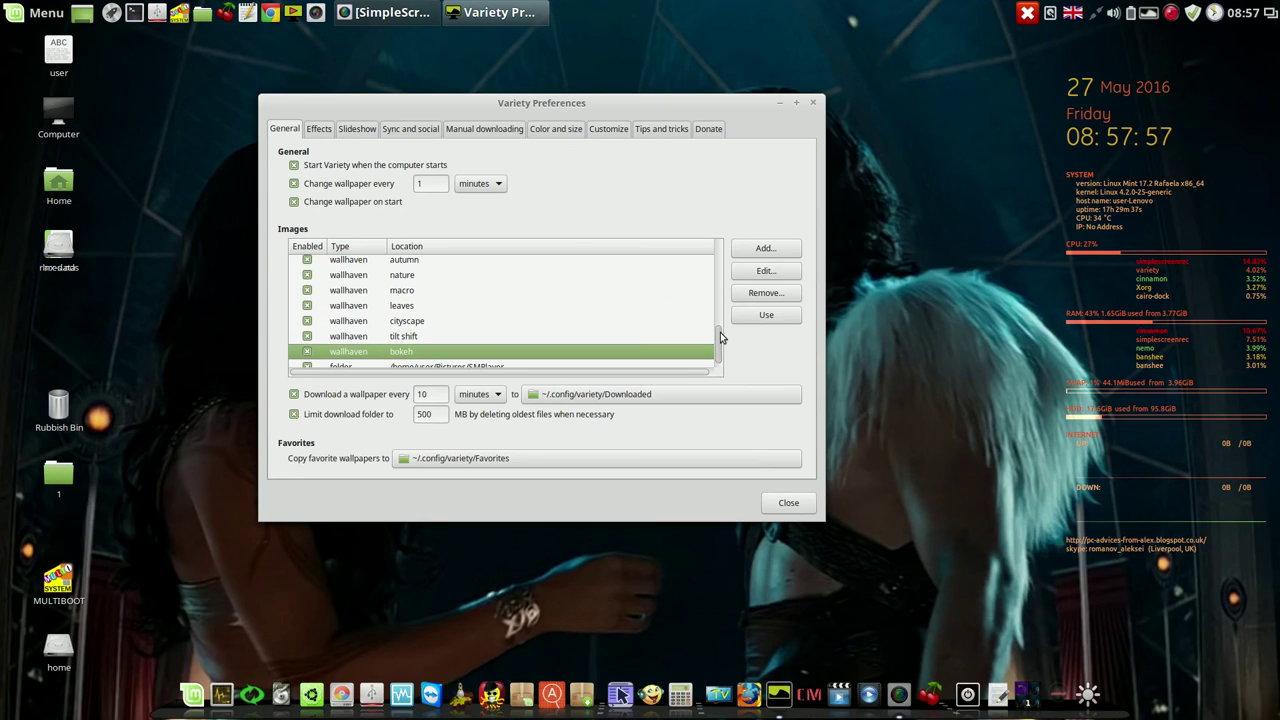
{"action": "left_click", "coordinate": [792, 505]}
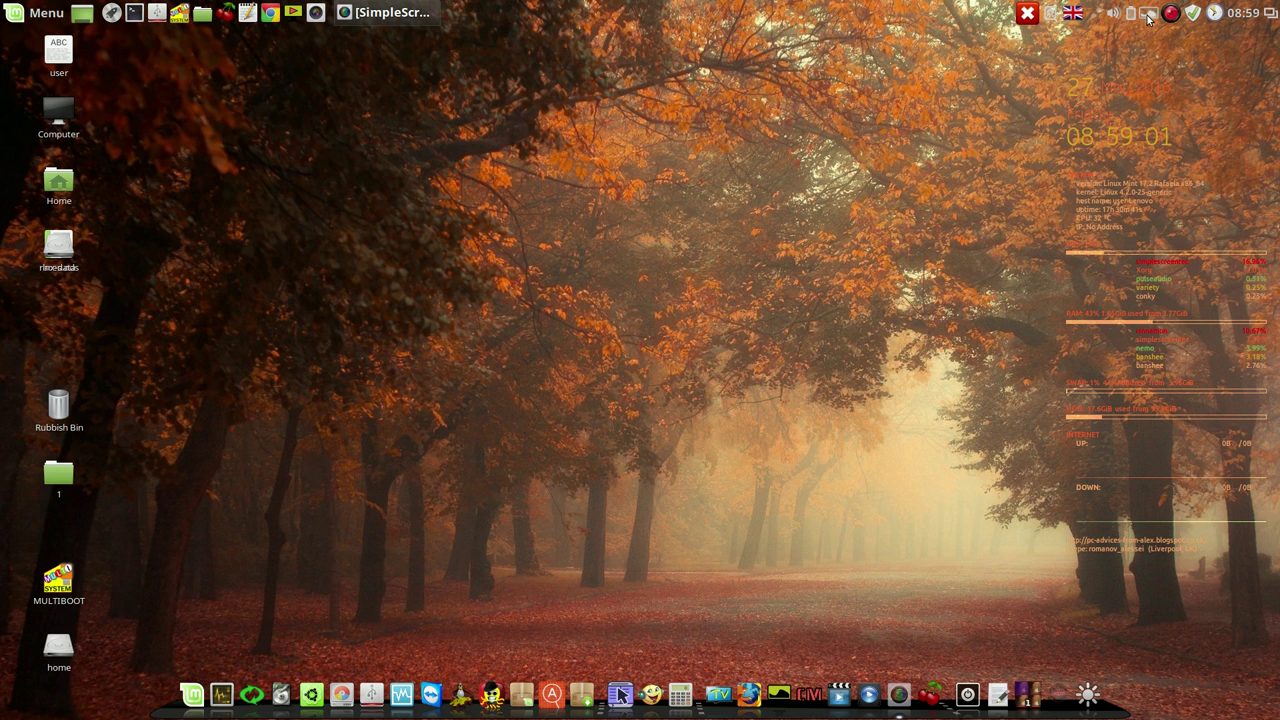
Wait for Variety to switch the wallpaper to a misty autumn forest path, then check the battery charge
{"action": "mouse_move", "coordinate": [1146, 18]}
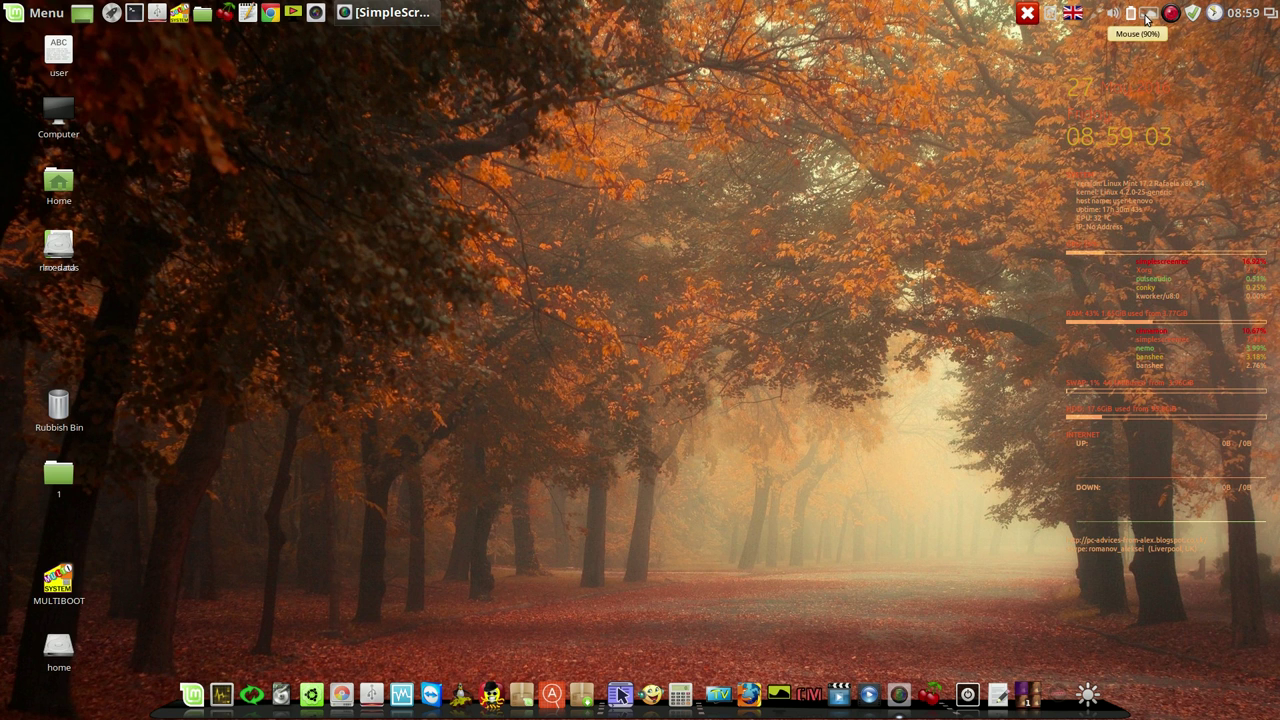